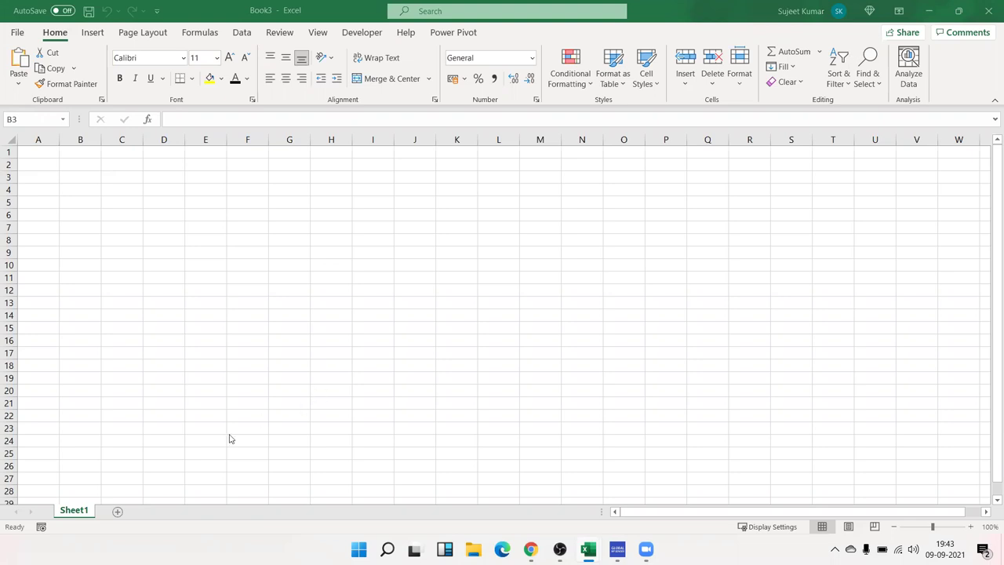
Add five new sheets, Sheet2 through Sheet6, then go back to Sheet1
click(120, 513)
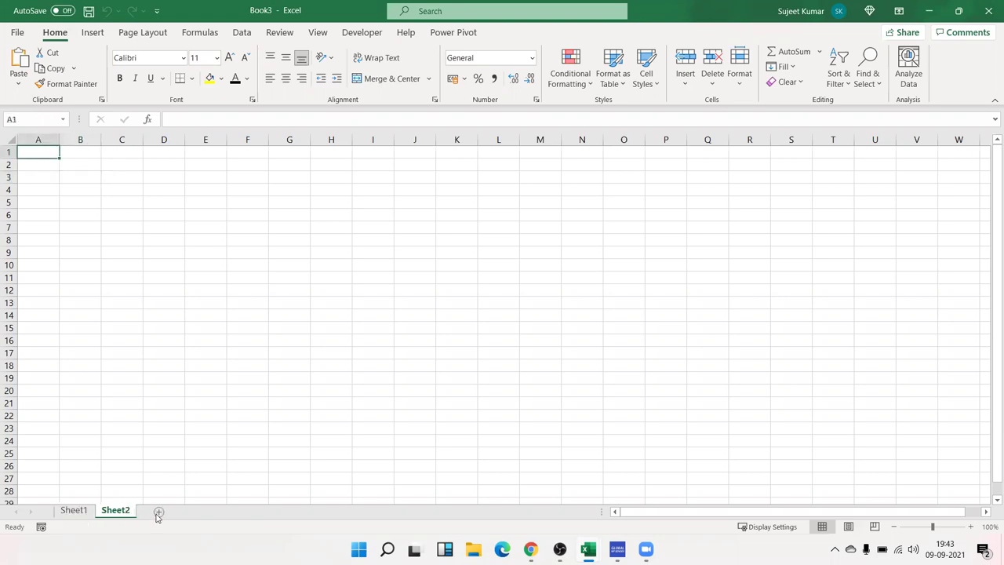
click(159, 512)
click(202, 511)
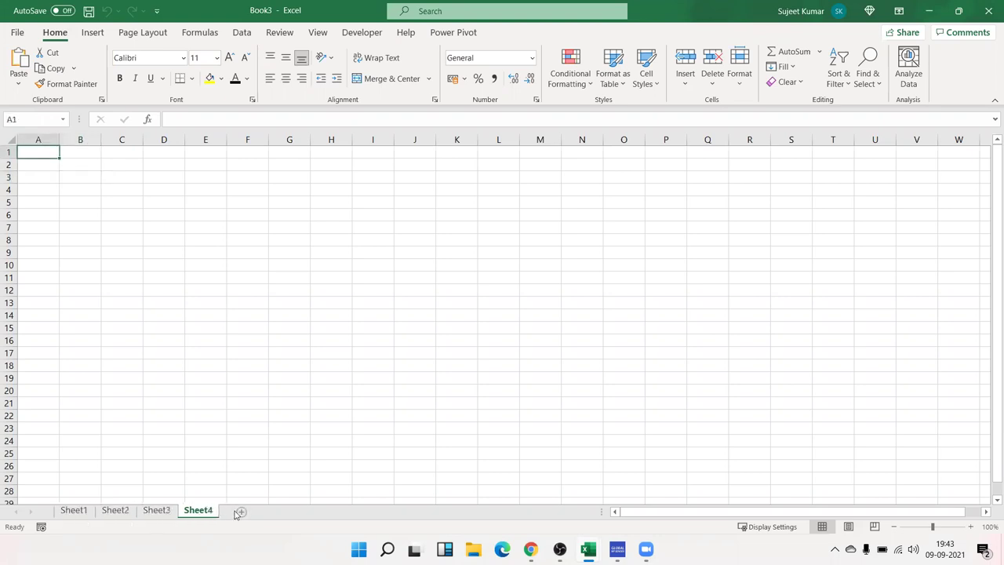
click(242, 511)
click(282, 512)
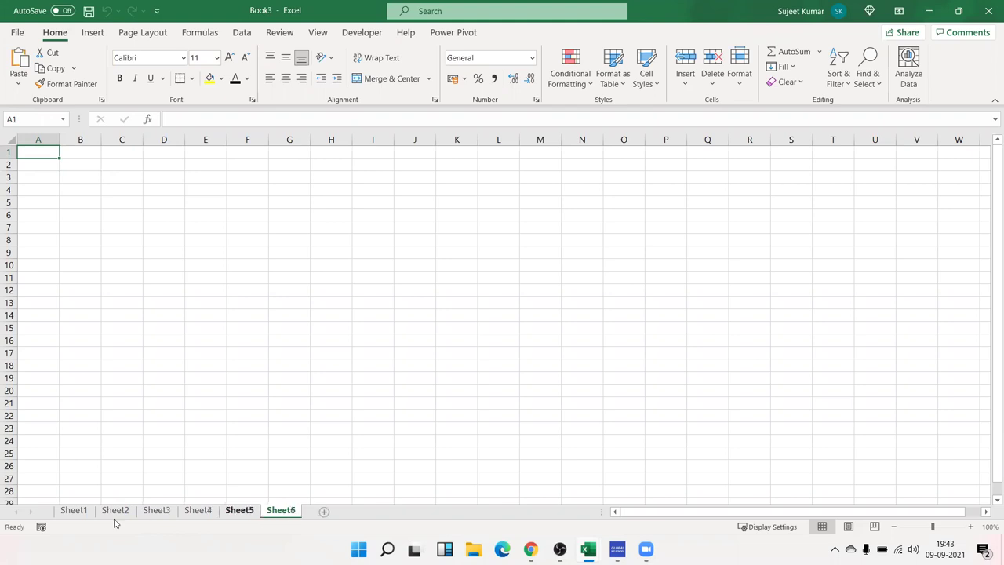
click(78, 516)
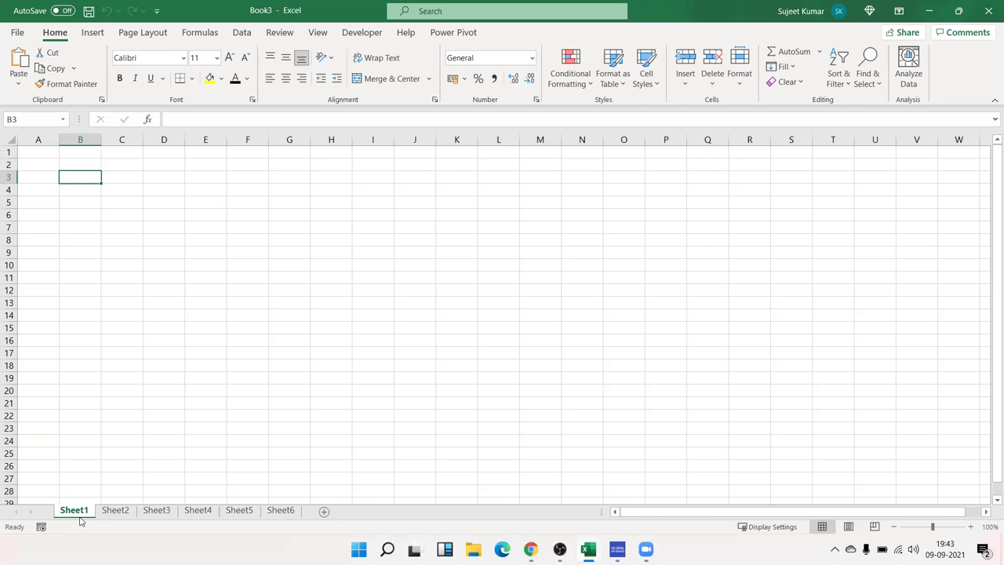
Enter a Name header in A1 and fill student names down from A2 to A16
key(ctrl+Home)
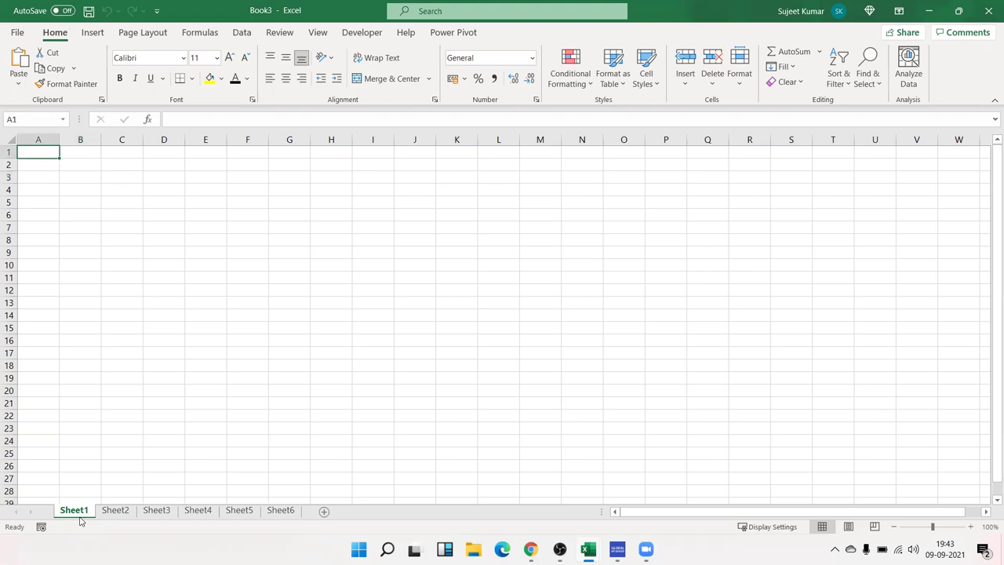
text(Name)
key(Return)
text(Puja)
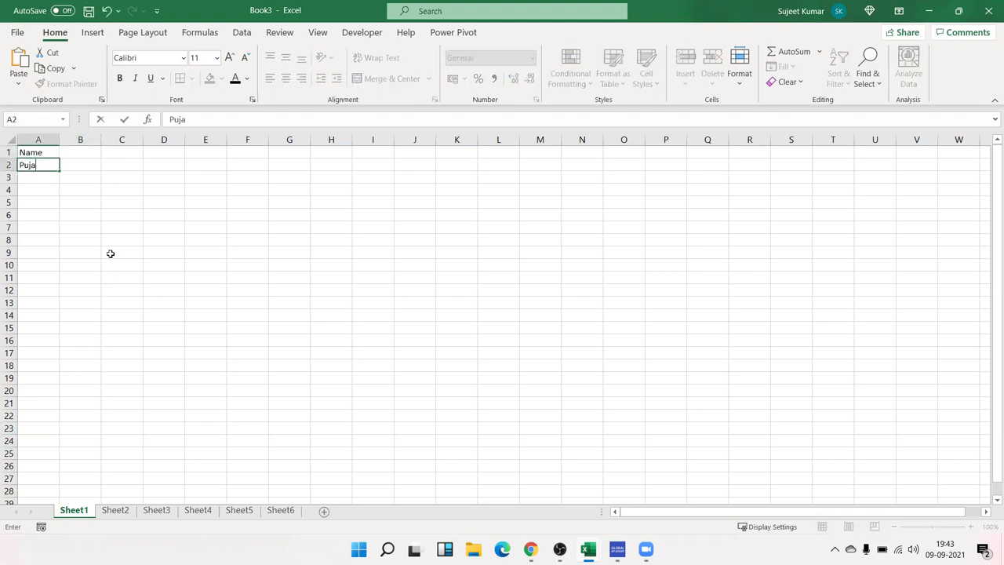
click(111, 253)
click(63, 164)
click(48, 165)
drag(58, 170, 57, 349)
Add month headers JAN through JUL across B1:H1
click(89, 153)
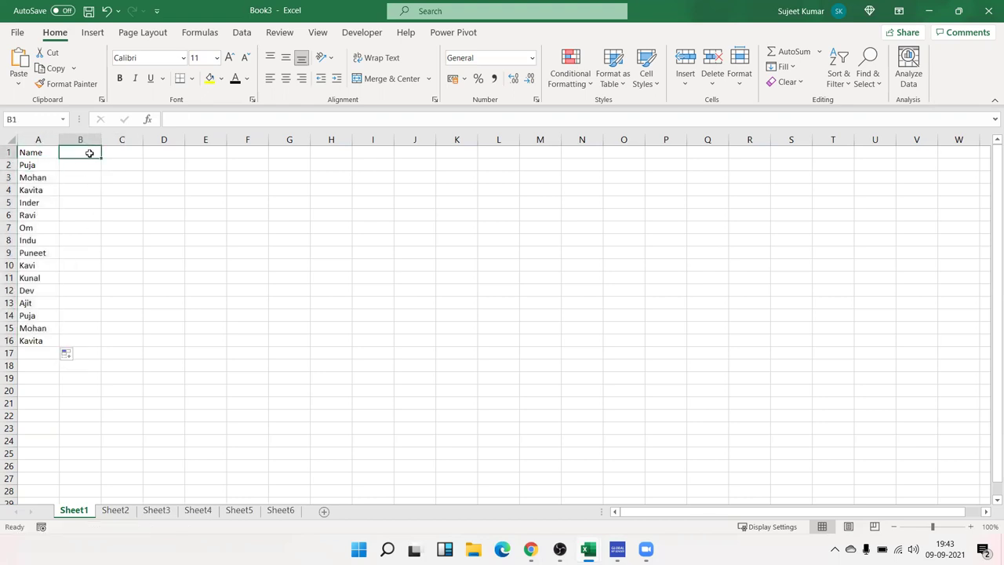
text(JAN)
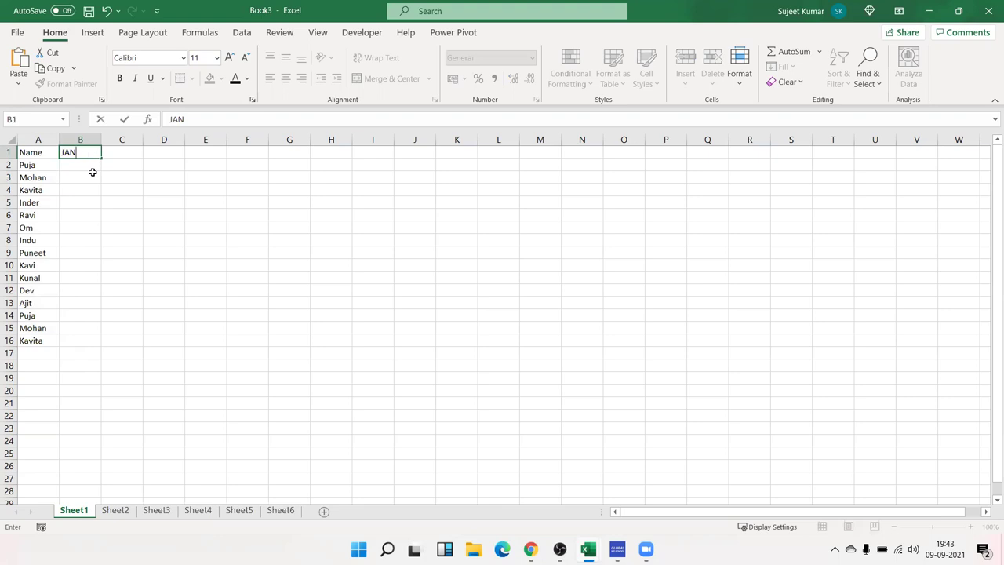
click(90, 176)
click(81, 154)
drag(101, 158, 338, 128)
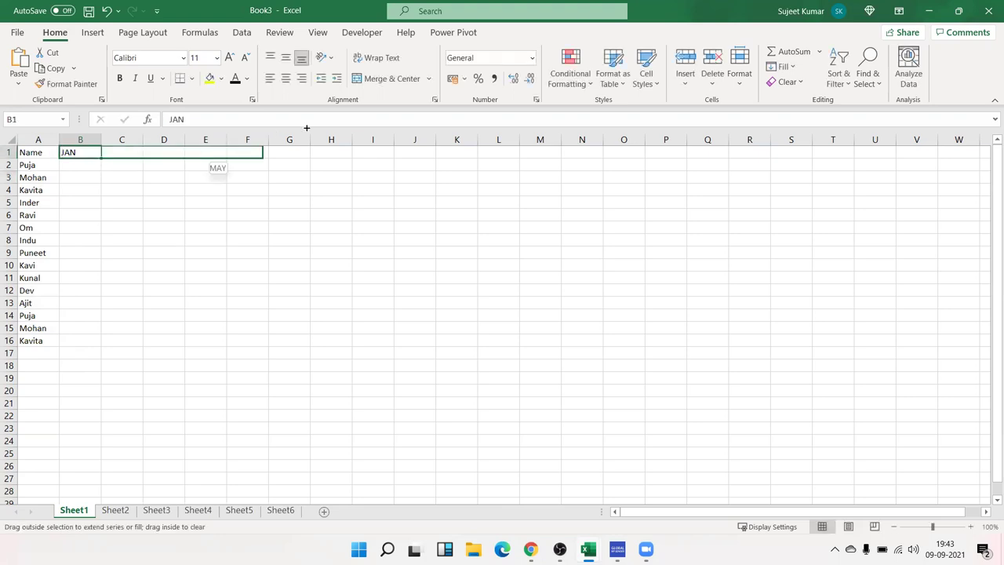
click(80, 171)
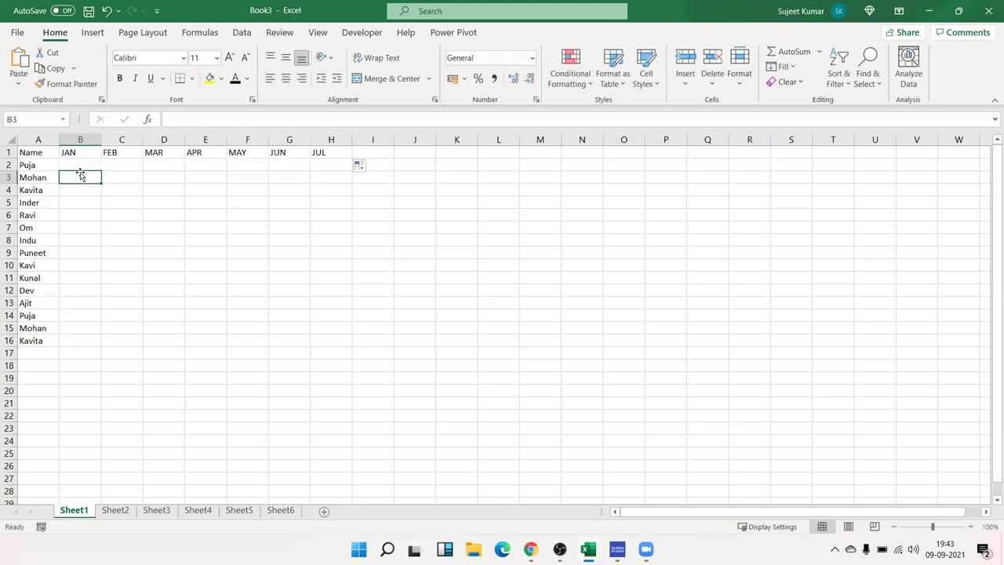
Enter =RANDBETWEEN(10,90) in cell B2
text(=ra)
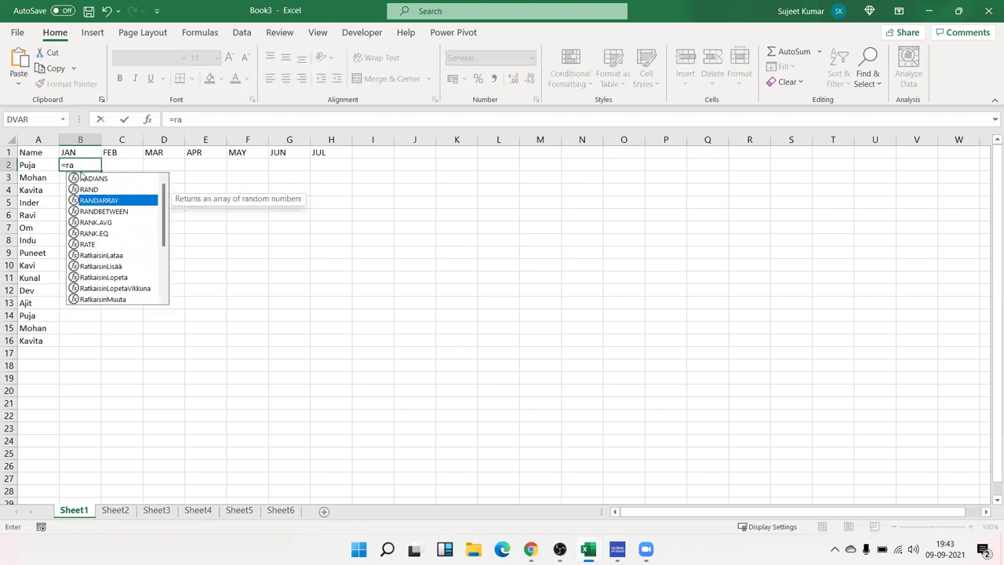
double_click(81, 177)
text(10,90)
key(Return)
Fill B2:H16 with the random-score formula, then select the whole table A1:H16
key(Up)
key(shift+Right)
key(shift+Right)
key(shift+Right)
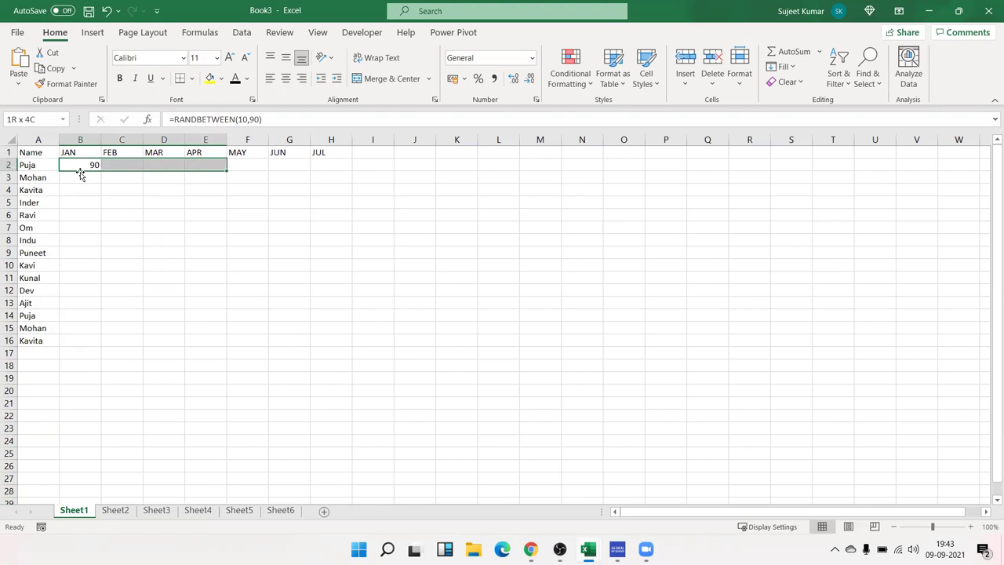
key(shift+Right)
key(shift+Right)
key(shift+Right)
key(shift+Down)
key(shift+Down)
key(shift+Down)
key(shift+Down)
key(shift+Down)
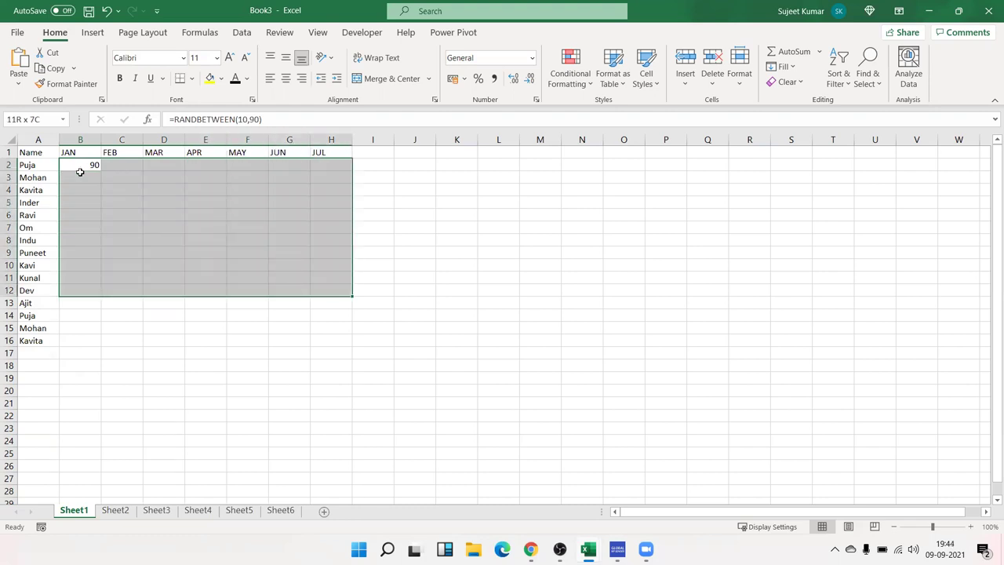
key(shift+Down)
key(shift+Down)
key(shift+Down)
key(shift+Down)
key(F2)
key(ctrl+Return)
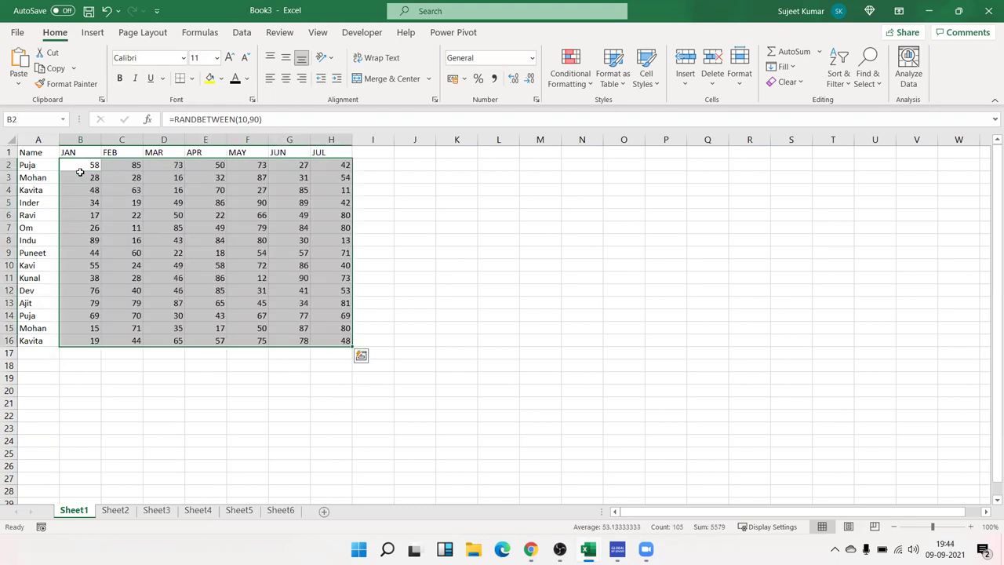
key(ctrl+c)
key(Escape)
drag(39, 151, 332, 340)
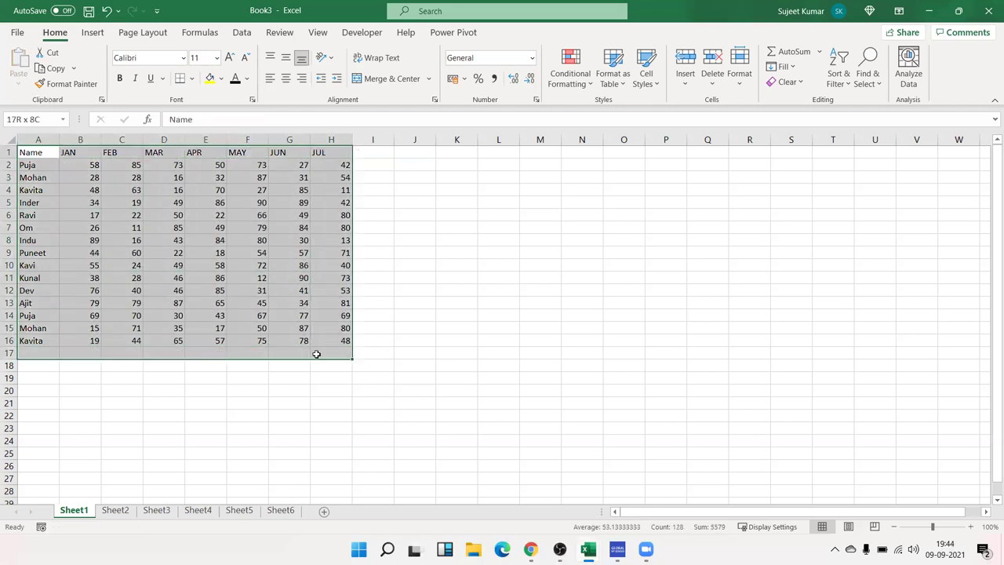
Paste the score table onto Sheet2, Sheet3, Sheet4 and Sheet5
key(ctrl+c)
key(ctrl+Page_Down)
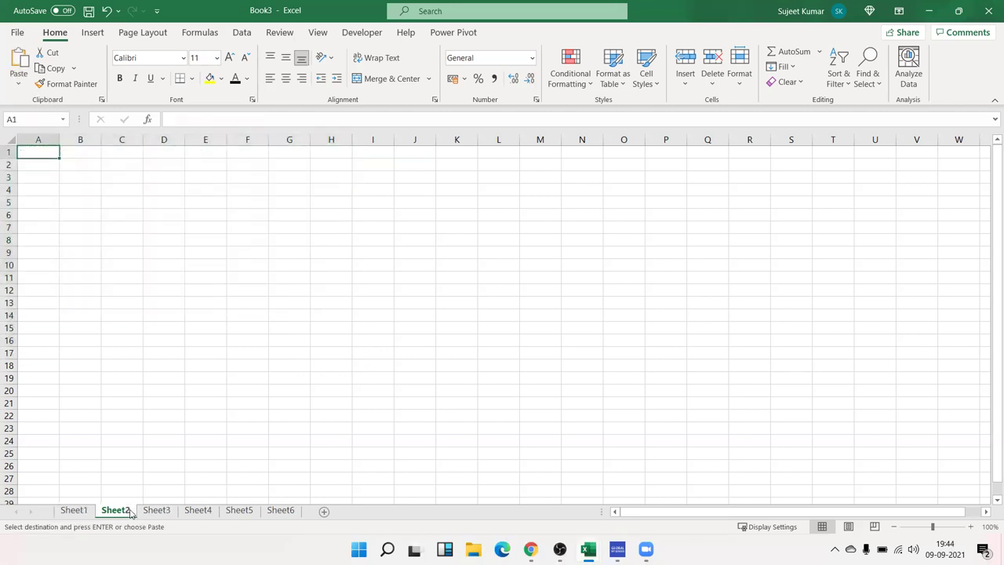
key(ctrl+v)
key(ctrl+Page_Down)
key(ctrl+v)
key(ctrl+Page_Down)
key(ctrl+v)
key(ctrl+Page_Down)
key(ctrl+v)
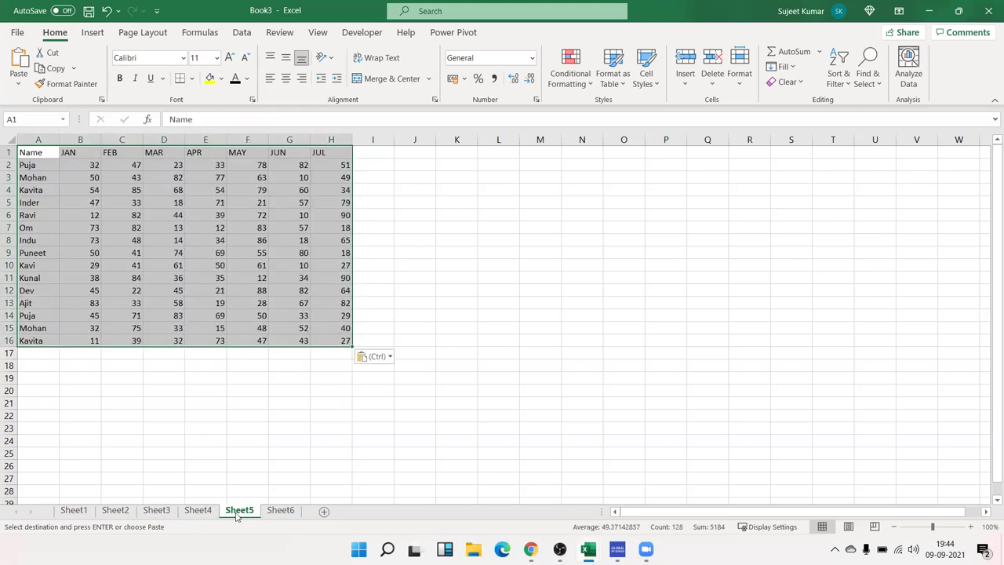
Group Sheet1–Sheet5 and paste the scores back as plain values
shift+click(79, 511)
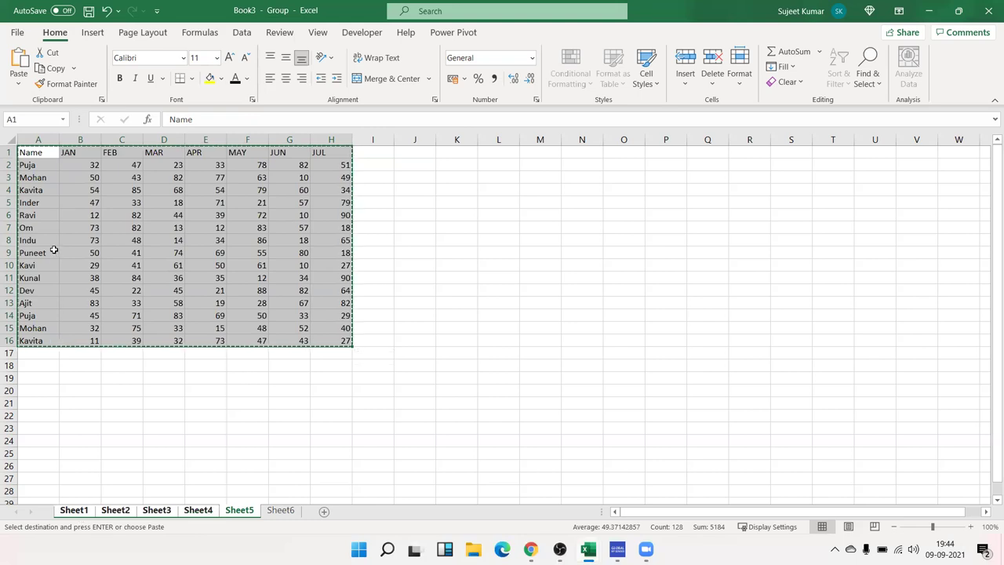
click(18, 82)
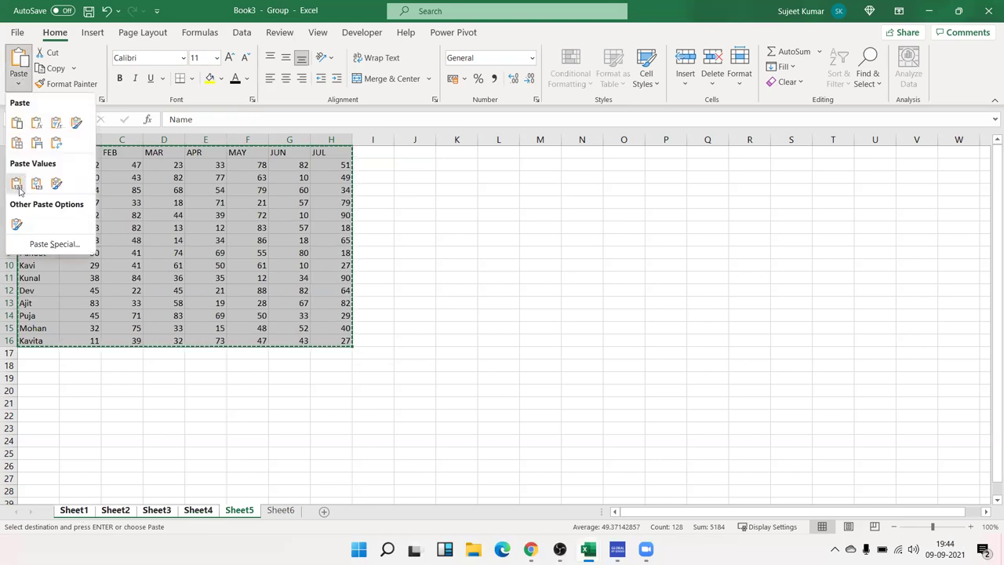
click(16, 184)
click(150, 201)
key(Escape)
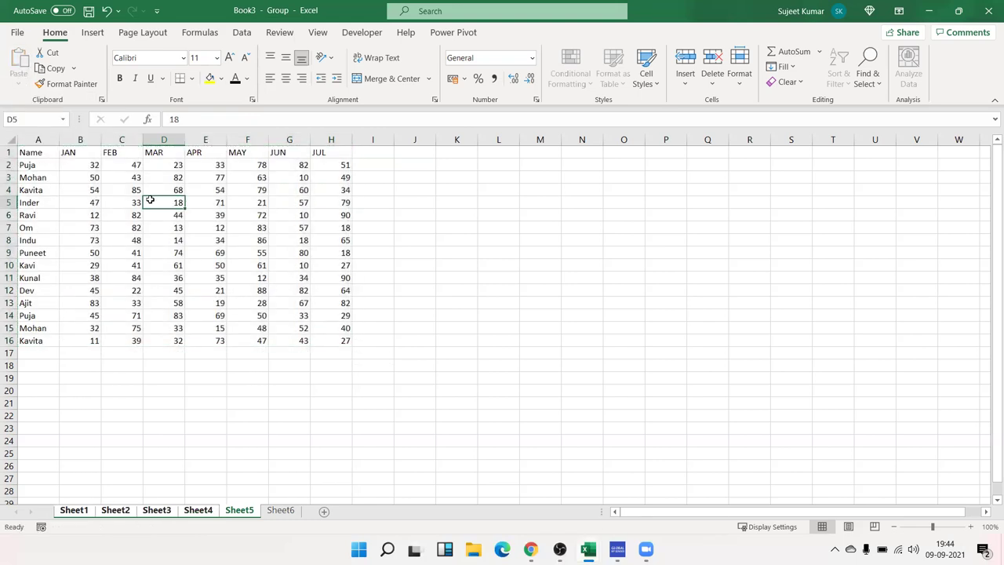
Check the fixed scores on Sheet3 through Sheet5, then switch to blank Sheet6
click(201, 192)
click(157, 511)
click(197, 510)
click(239, 511)
click(284, 510)
Rename Sheet6 to 'Data' and return to the Sheet5 and Sheet4 score tables
double_click(284, 510)
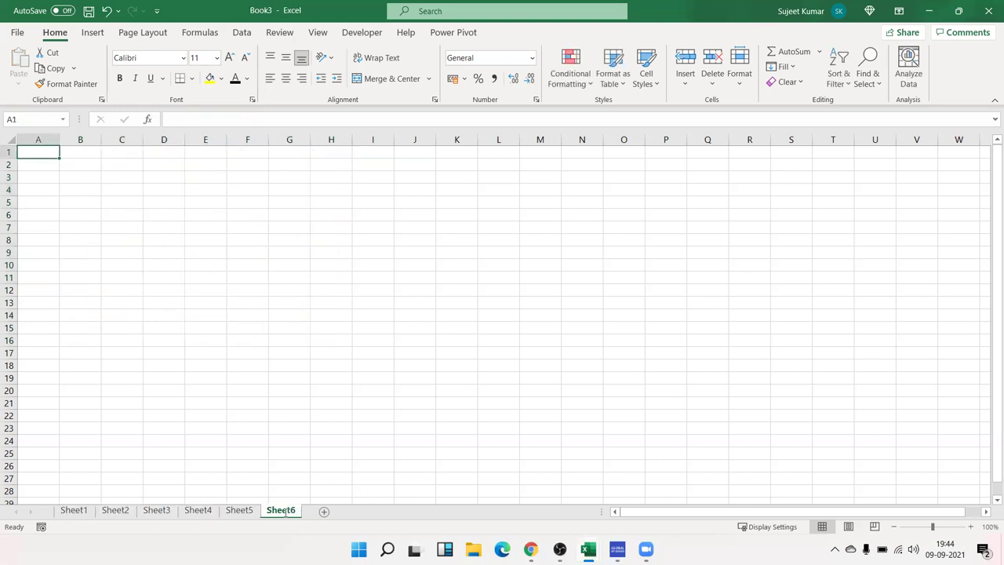
text(Data)
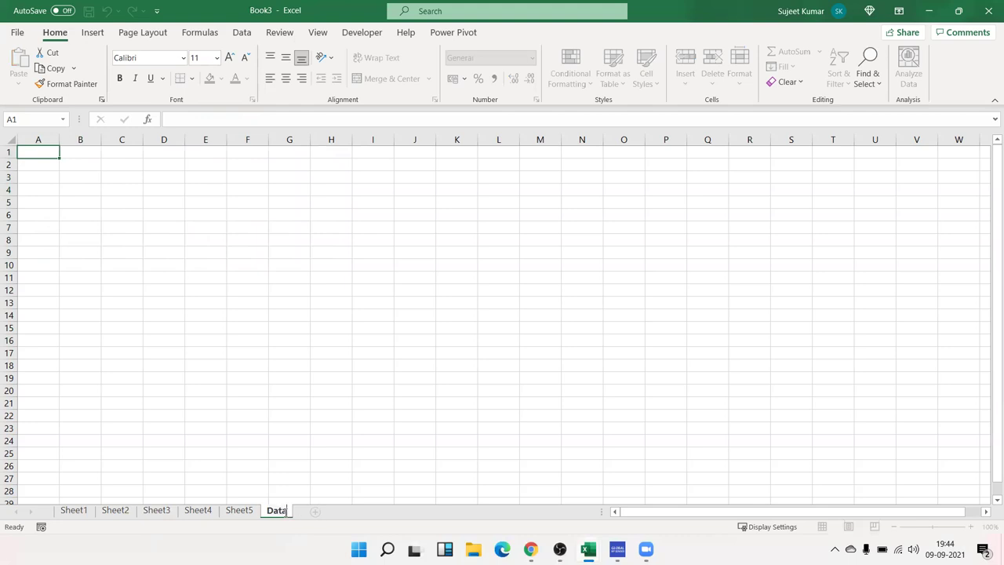
click(265, 452)
click(249, 515)
ctrl+click(207, 514)
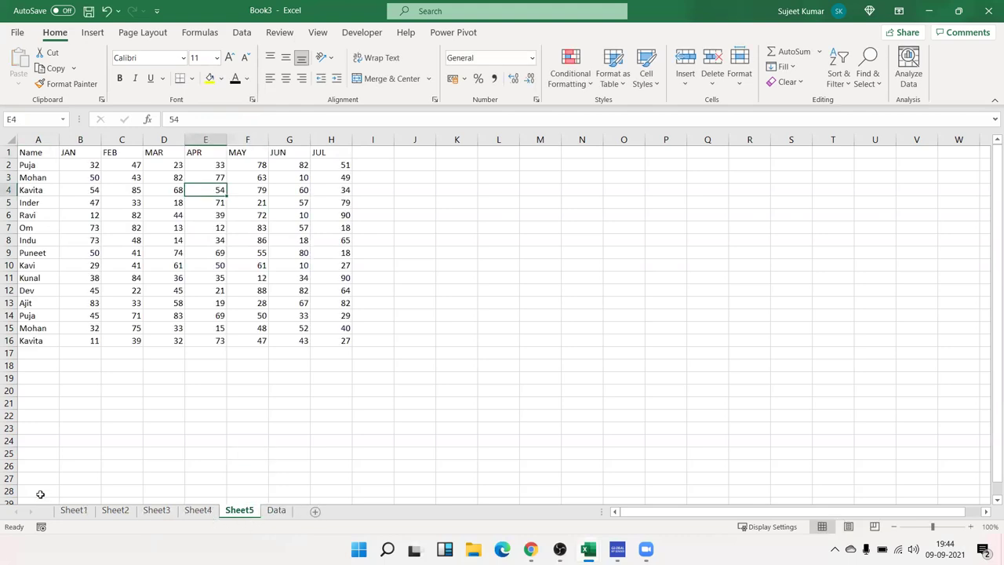
Copy Sheet1's score table and paste it into the Data sheet at A1
click(74, 510)
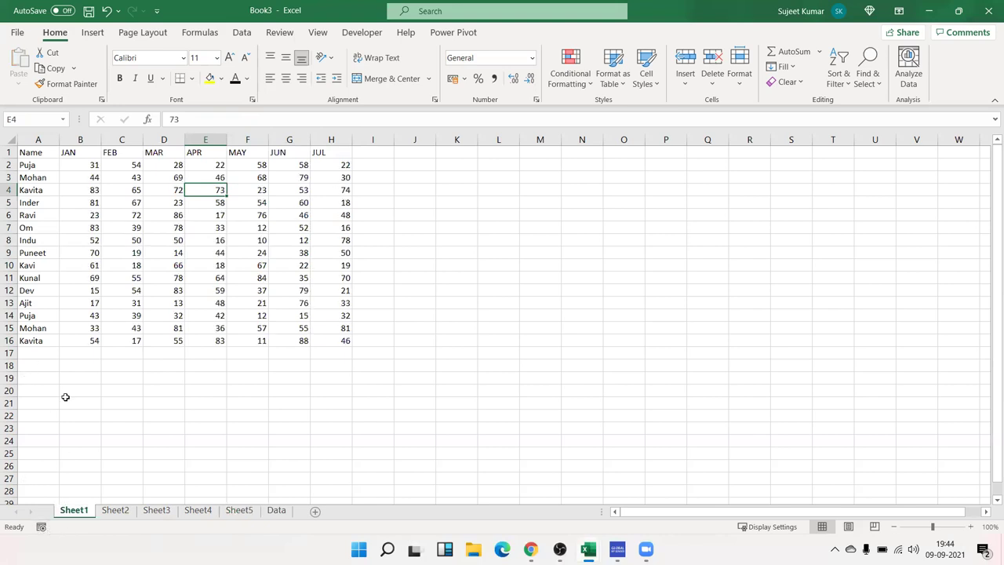
key(ctrl+Home)
key(ctrl+shift+Right)
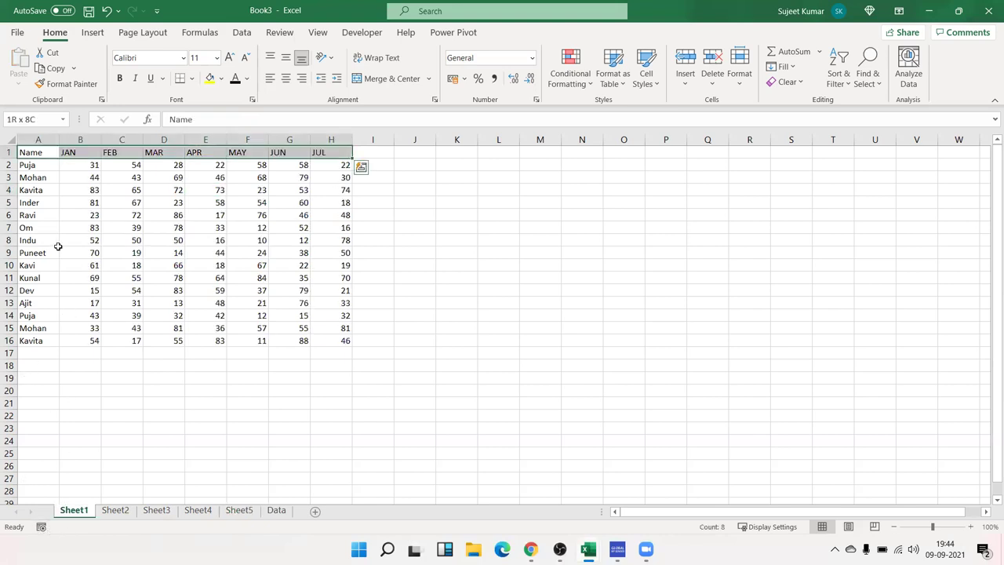
key(ctrl+shift+Down)
key(ctrl+c)
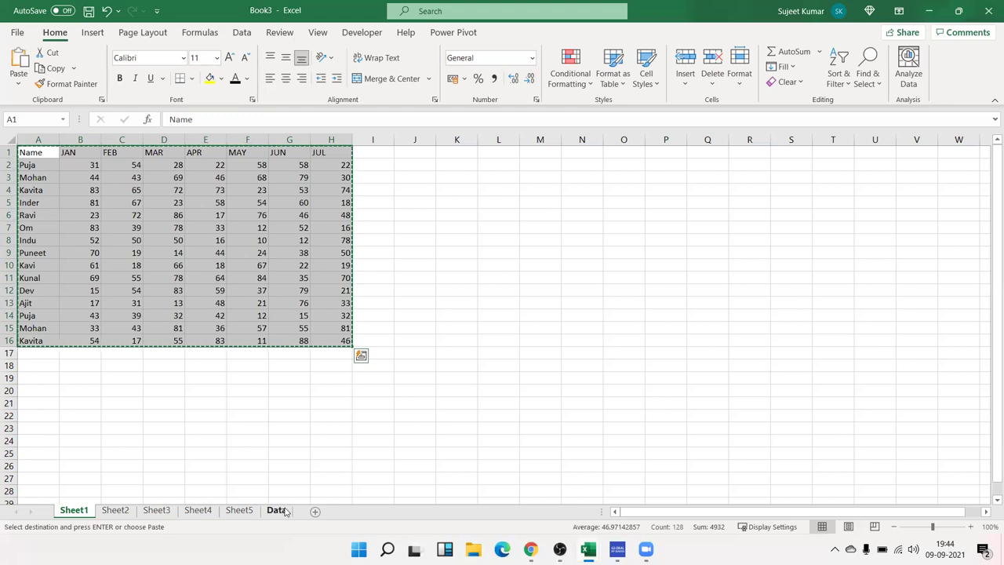
click(284, 510)
click(43, 150)
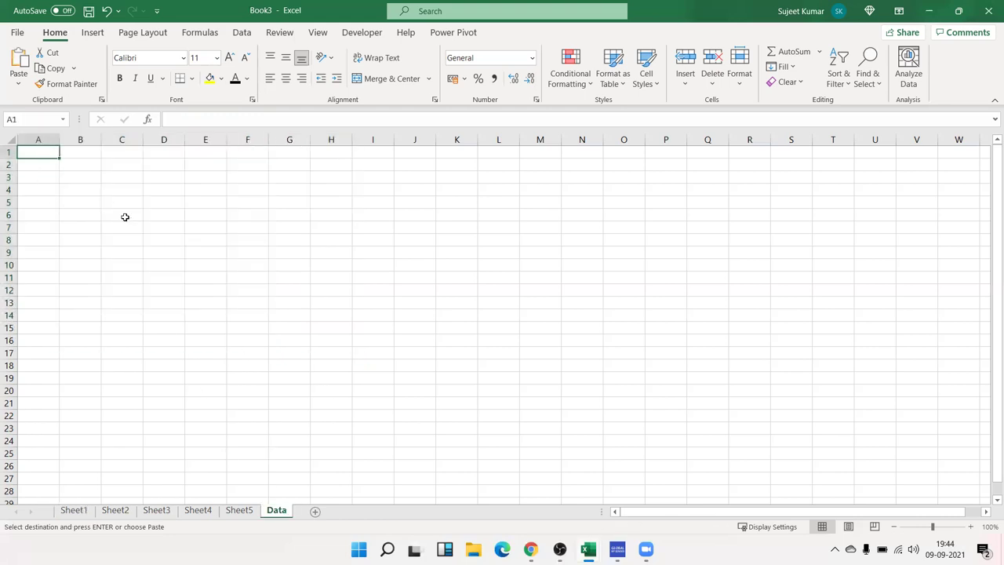
key(ctrl+v)
click(107, 503)
click(70, 226)
key(ctrl+a)
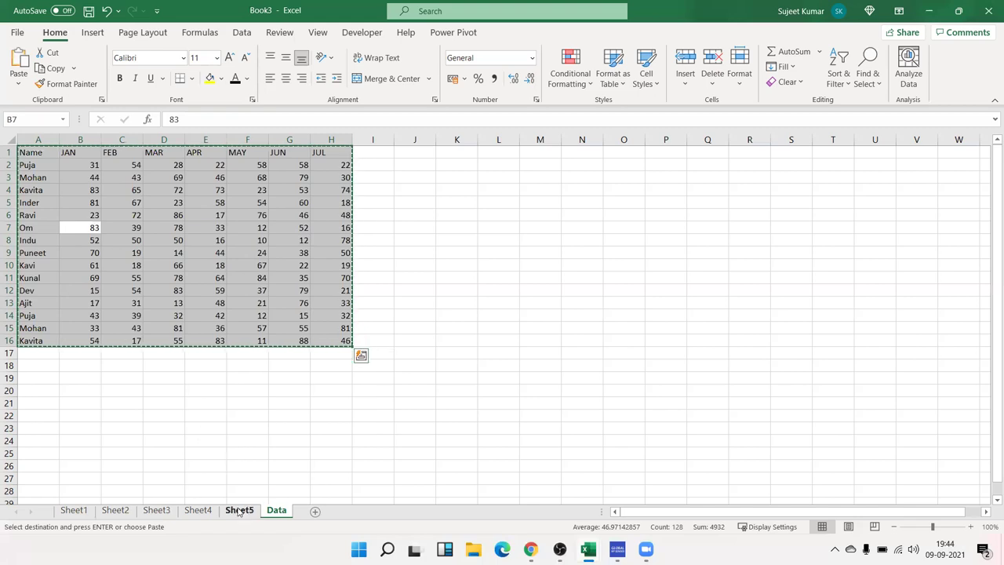
key(Escape)
Copy Sheet2's score table and paste it on the Data sheet starting at A17
click(112, 510)
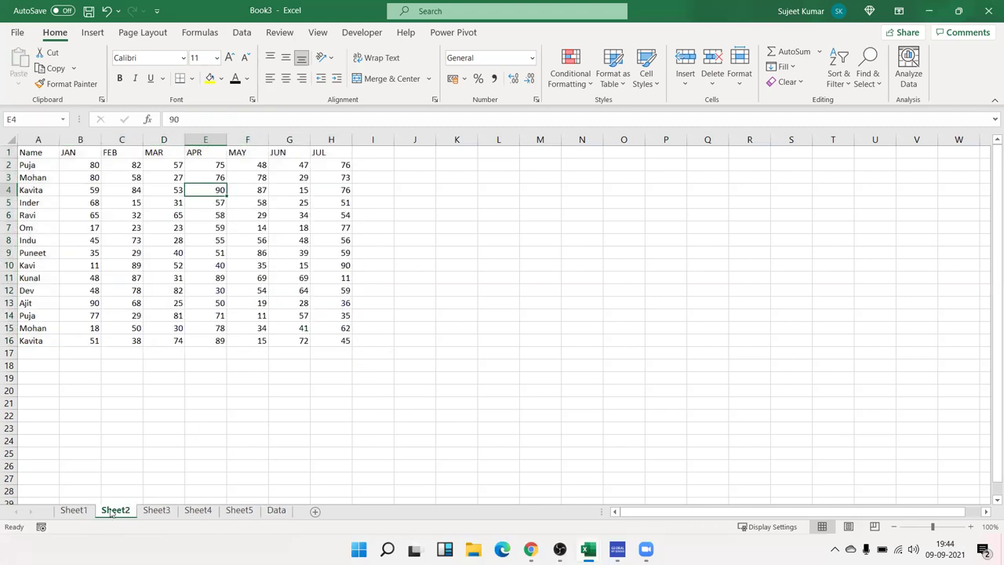
key(ctrl+a)
key(ctrl+c)
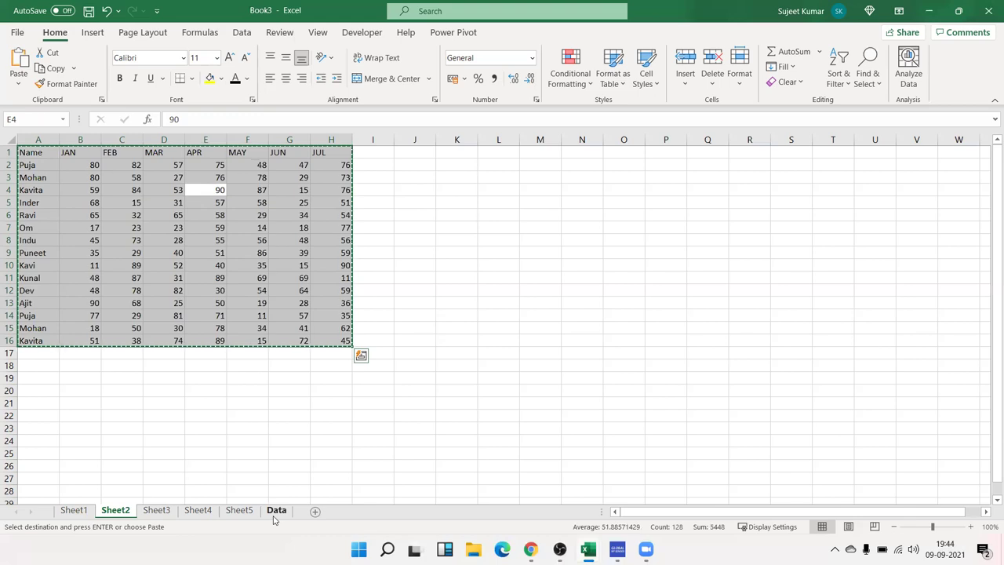
click(276, 510)
click(30, 358)
key(ctrl+v)
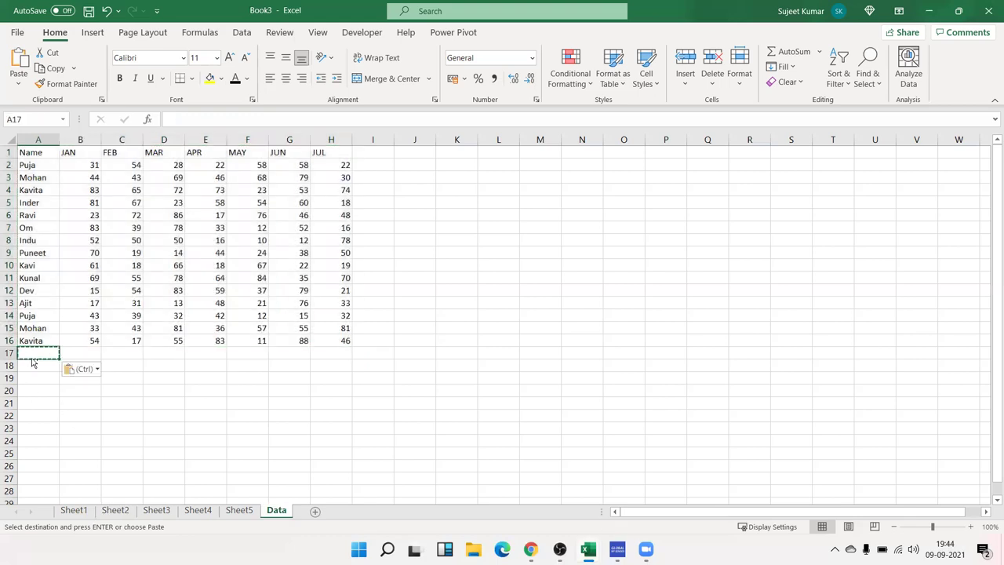
key(Escape)
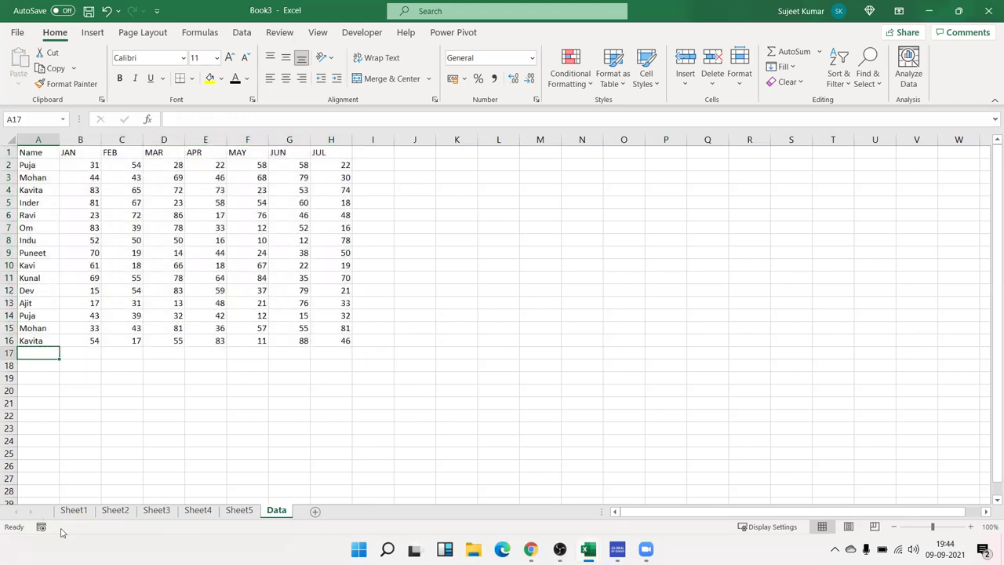
click(115, 510)
key(ctrl+c)
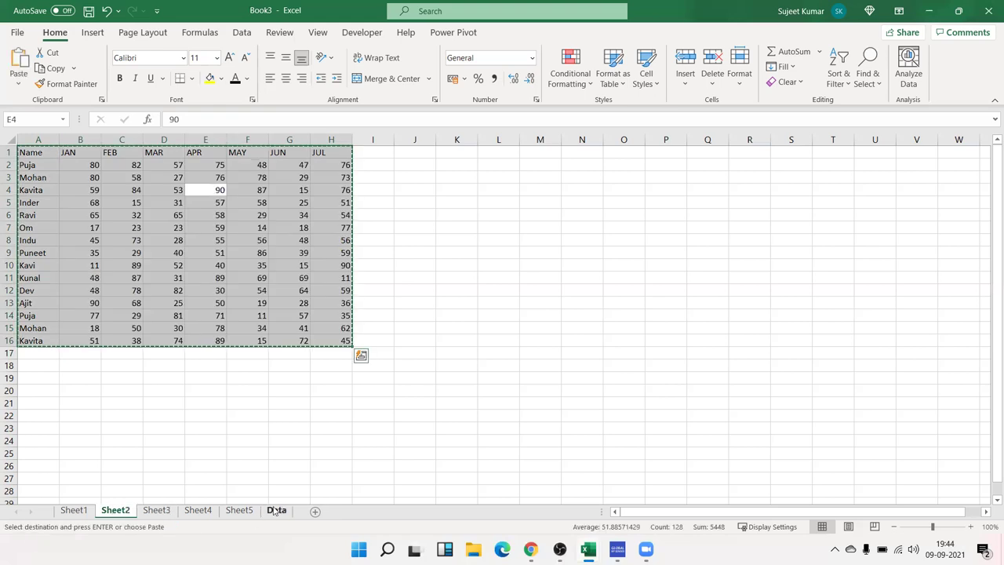
click(276, 510)
key(ctrl+v)
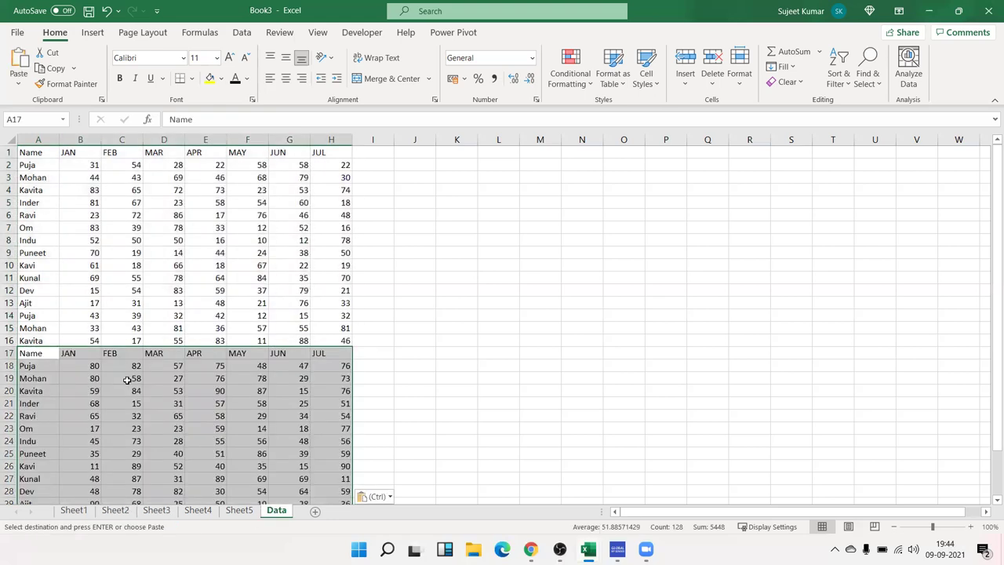
click(26, 162)
Delete all score rows on Data, keeping only the Name and JAN–JUL headers, and show Developer
key(ctrl+shift+Right)
key(ctrl+shift+Down)
key(Delete)
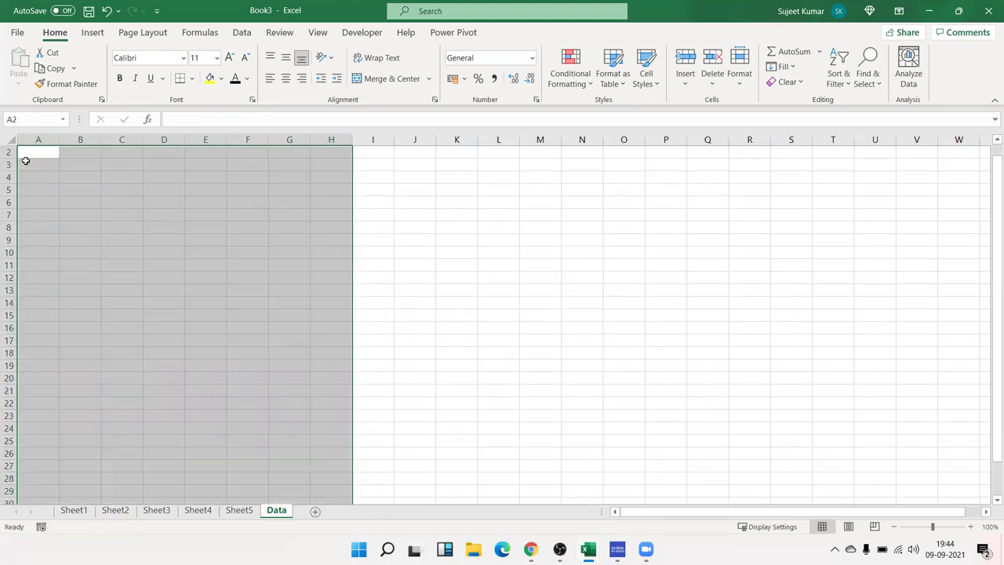
key(ctrl+Home)
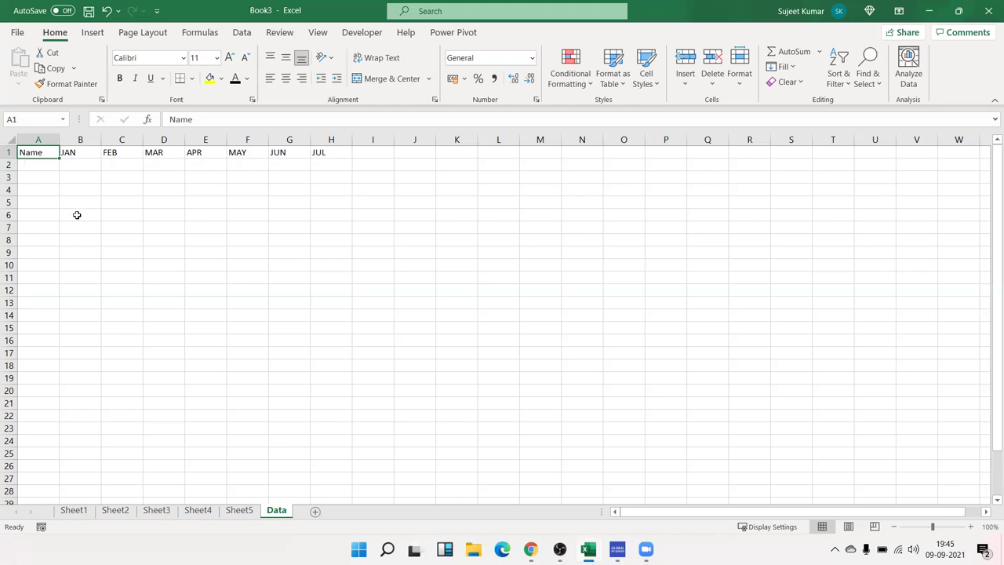
click(366, 32)
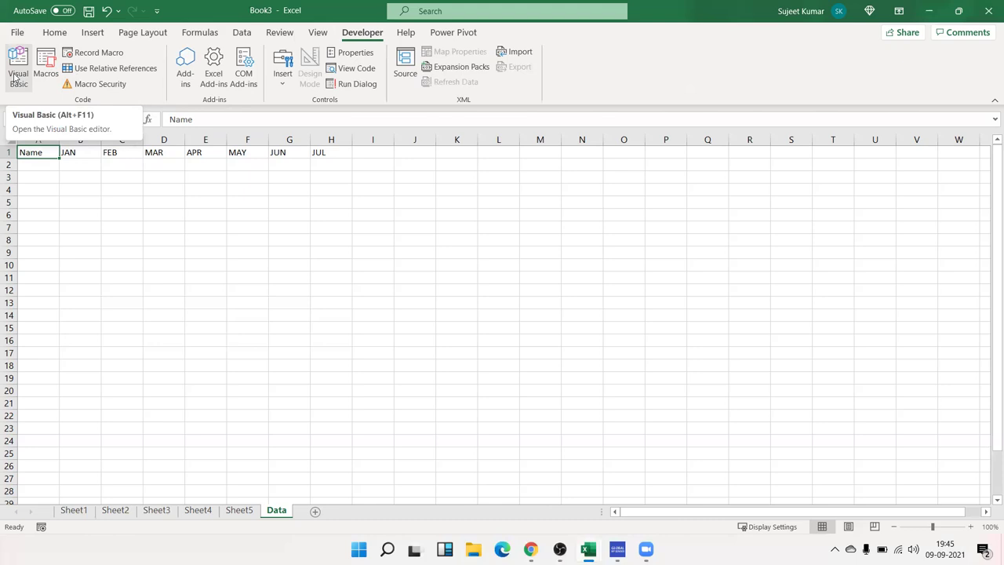
Open the Visual Basic editor on the left half with the Book3 workbook on the right
click(14, 76)
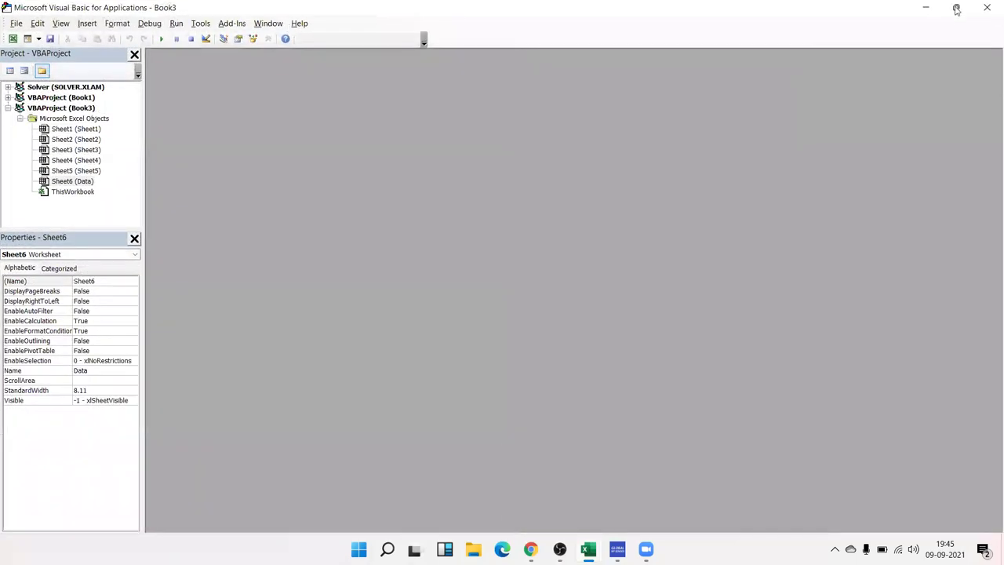
mouse_move(956, 8)
click(872, 48)
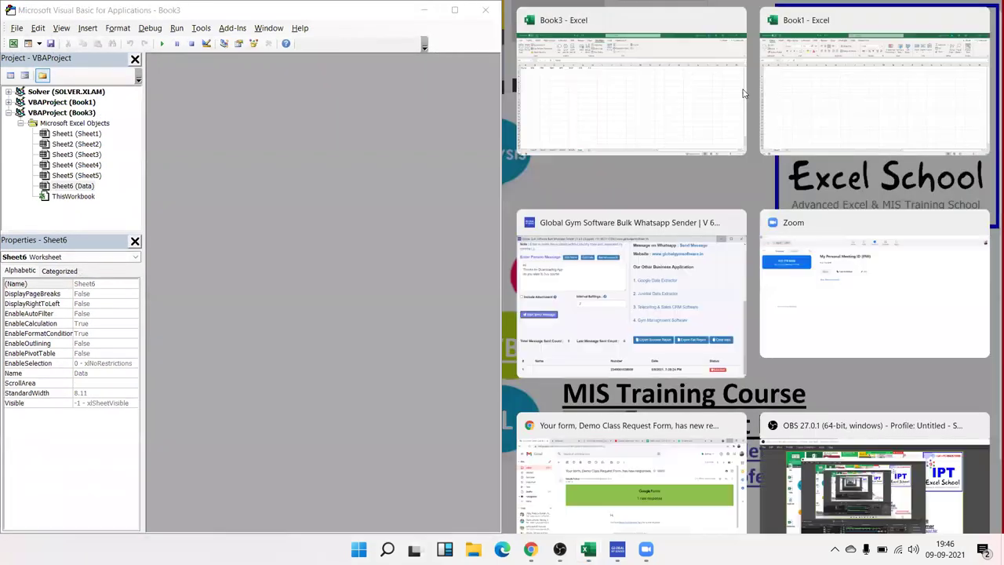
click(703, 94)
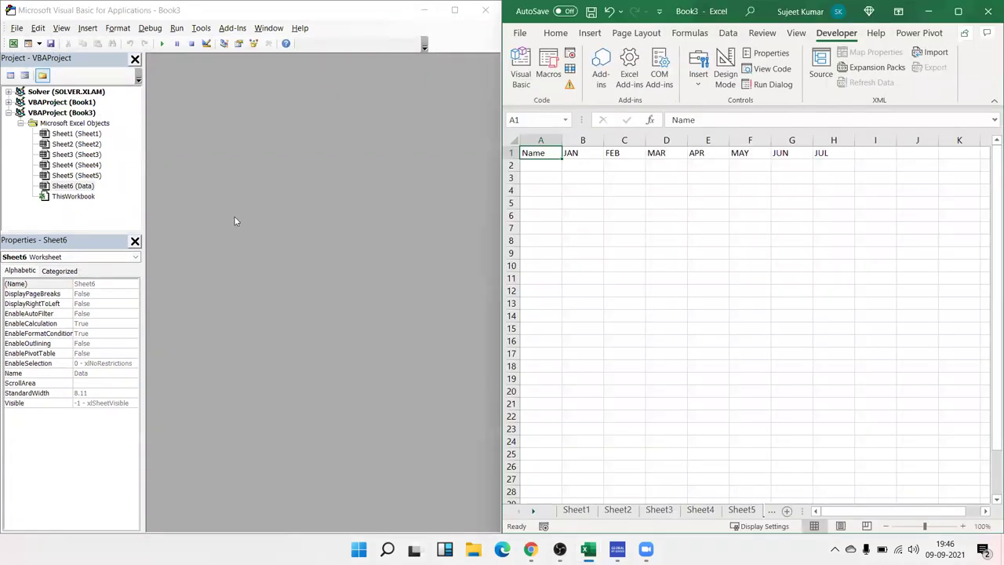
Insert a new module and start a macro named Copyd
click(87, 28)
click(110, 72)
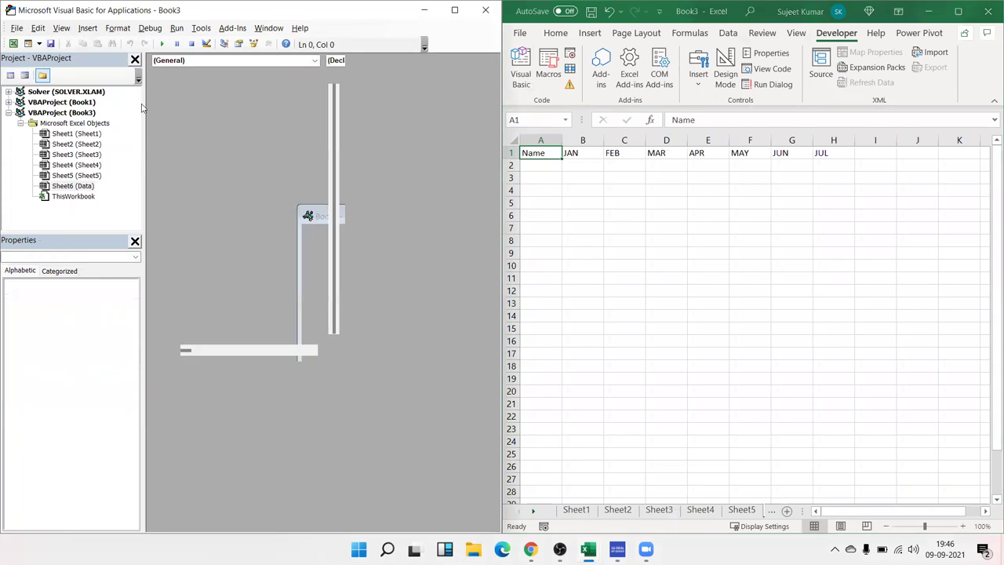
text(s)
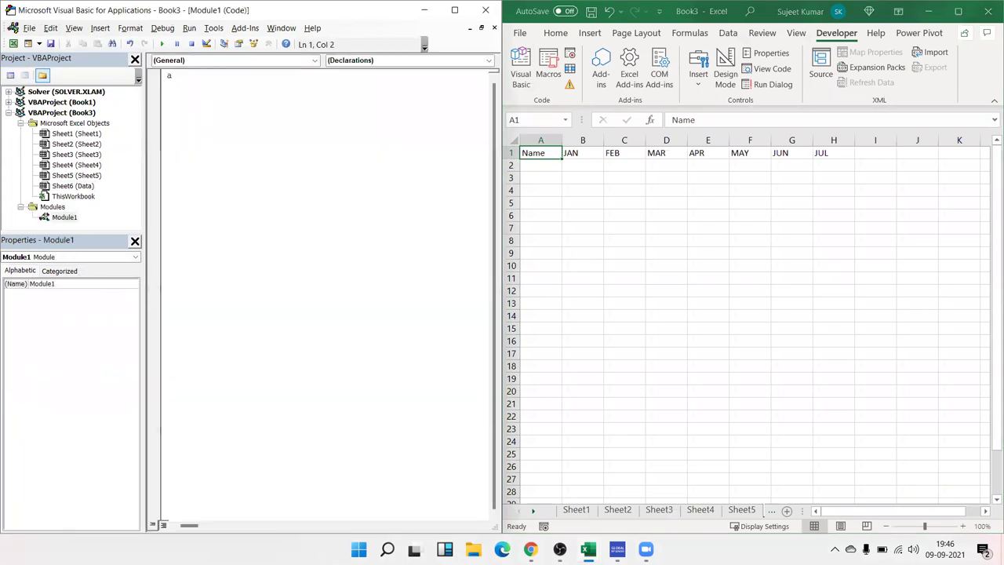
text(ub rr)
text(())
key(Return)
key(Return)
key(Return)
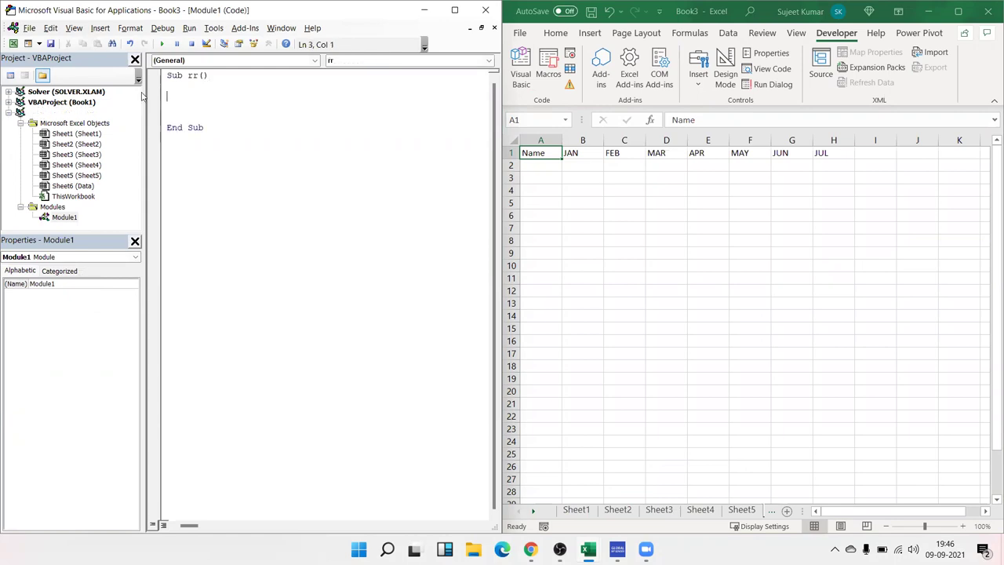
double_click(192, 76)
text(Copyd)
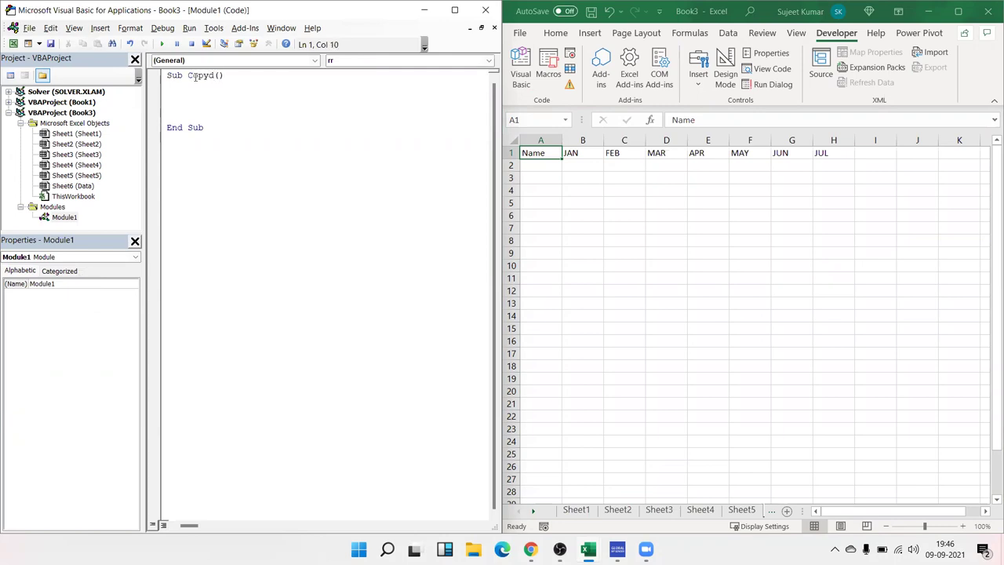
Add a For i = 1 To Sheets.Count - 1 loop closed by Next i
click(203, 100)
key(Return)
key(Return)
key(Up)
key(Up)
text(or )
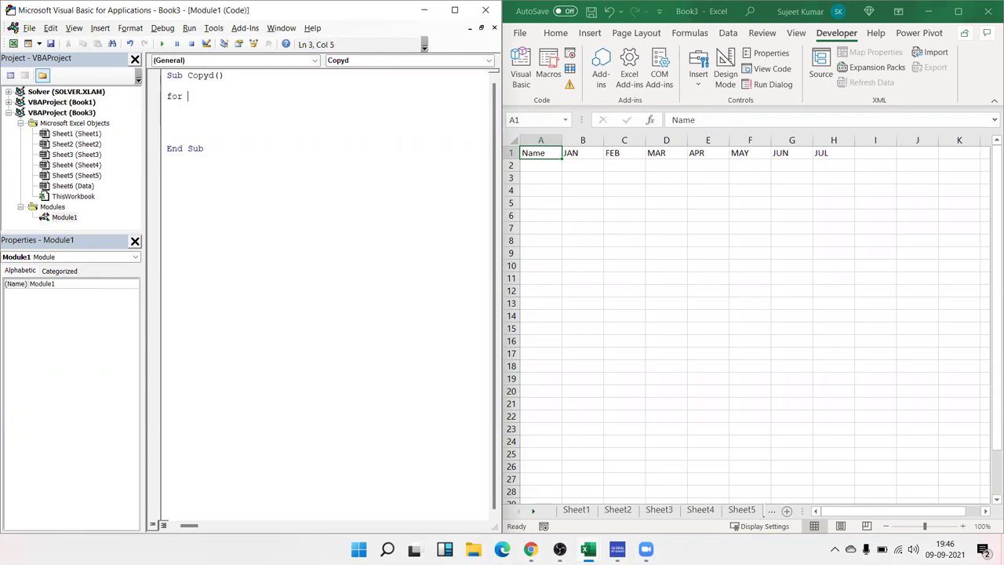
text(i =  1 to sheets.)
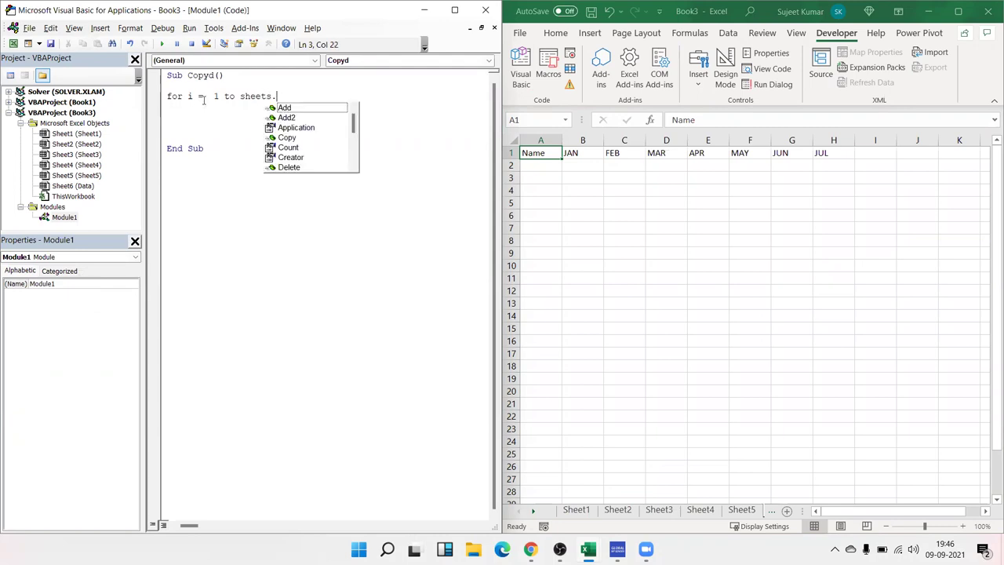
text(count )
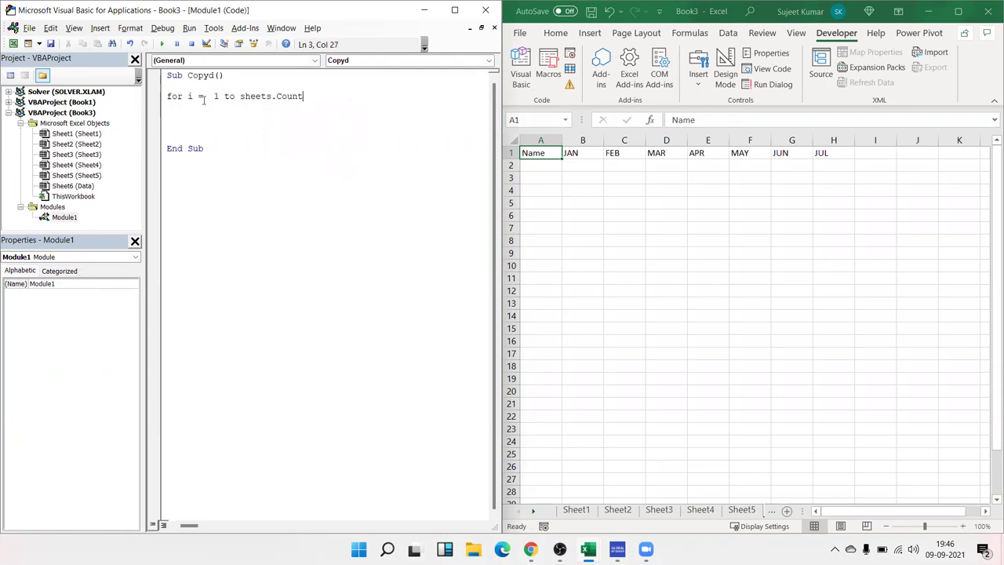
text(- 1)
key(Return)
key(Return)
key(Return)
text(next )
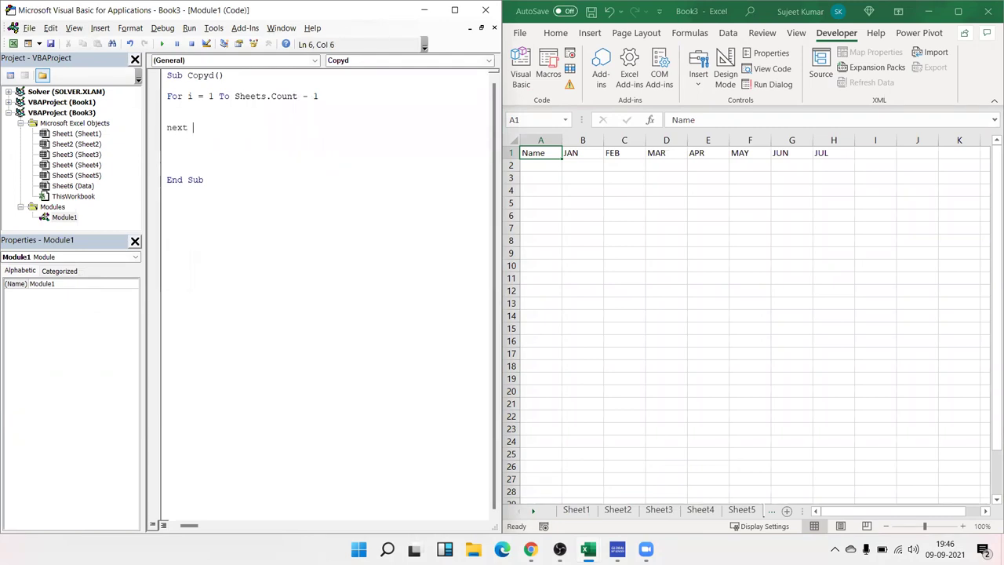
text(i)
Add Sheets(i).Select as the first line inside the loop
click(167, 106)
key(Return)
key(Return)
key(Up)
text(sheets()
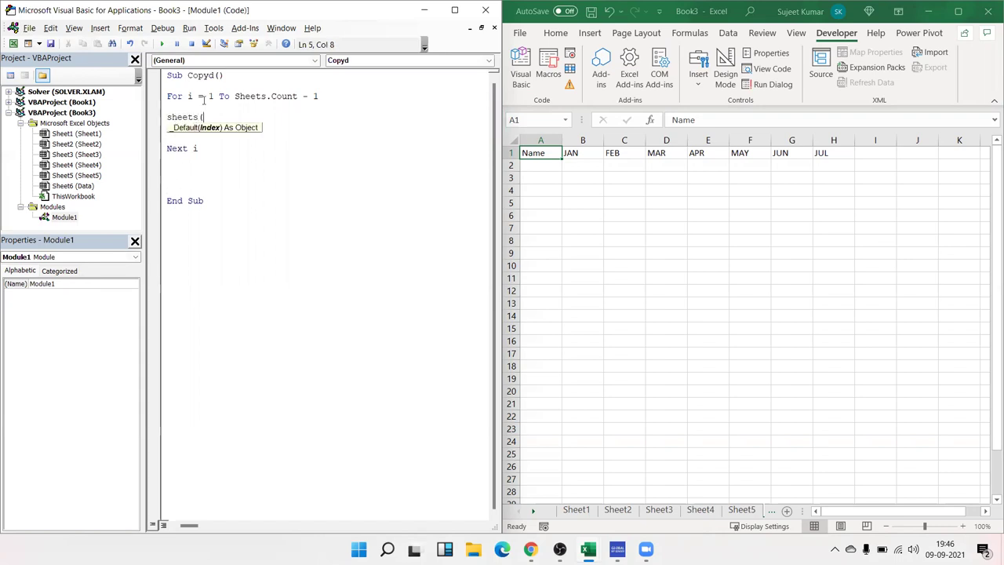
text(i)
text().select)
key(Return)
Add the line Range("A1").CurrentRegion.Copy below it
text(range("A21)
key(BackSpace)
key(BackSpace)
text(1").)
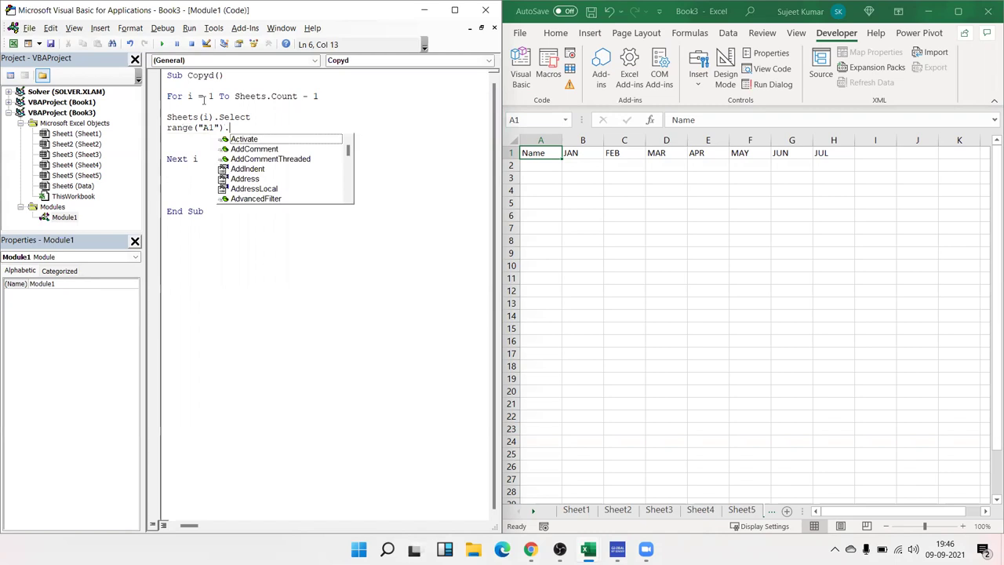
text(cu)
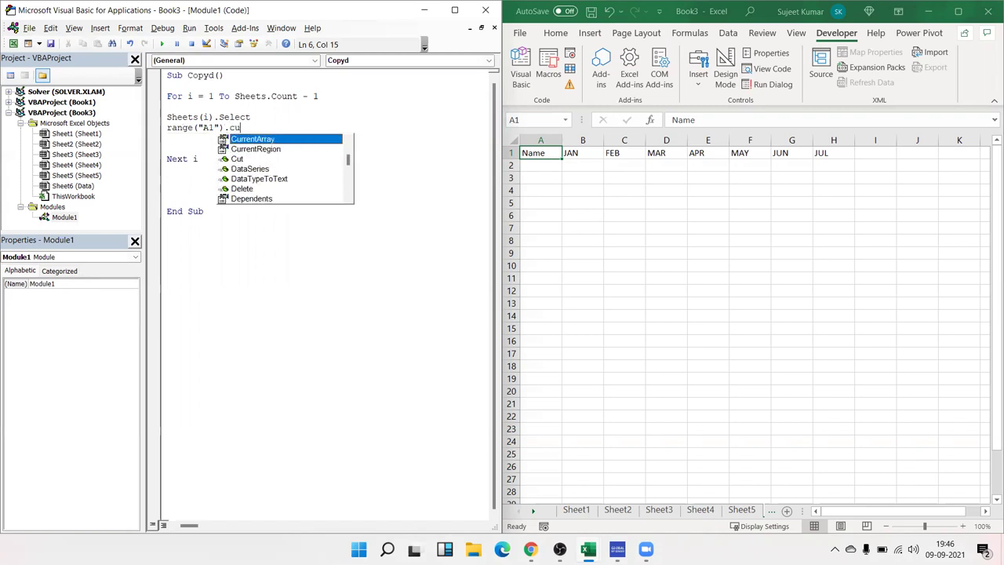
key(Down)
key(Tab)
text(.)
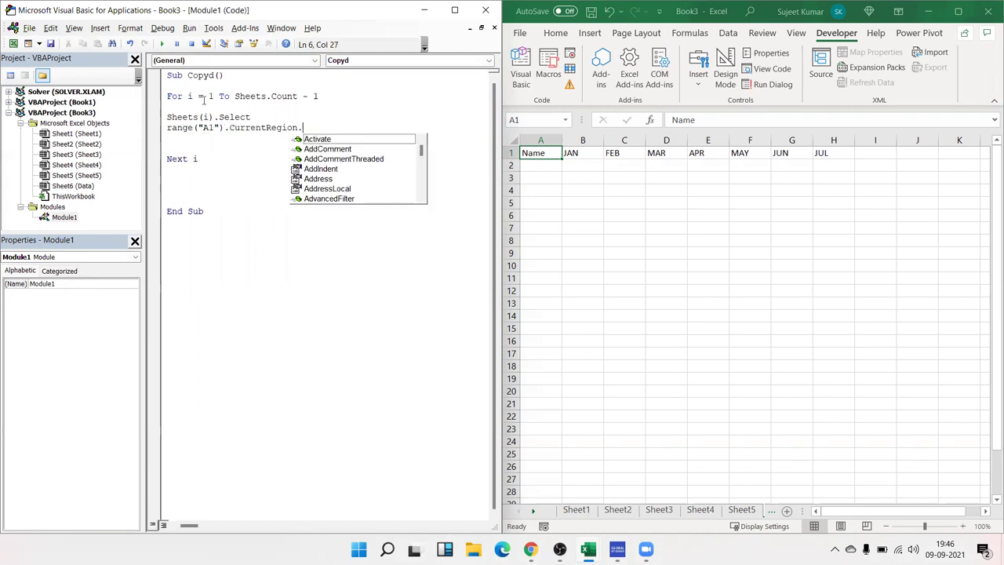
text(se)
key(Tab)
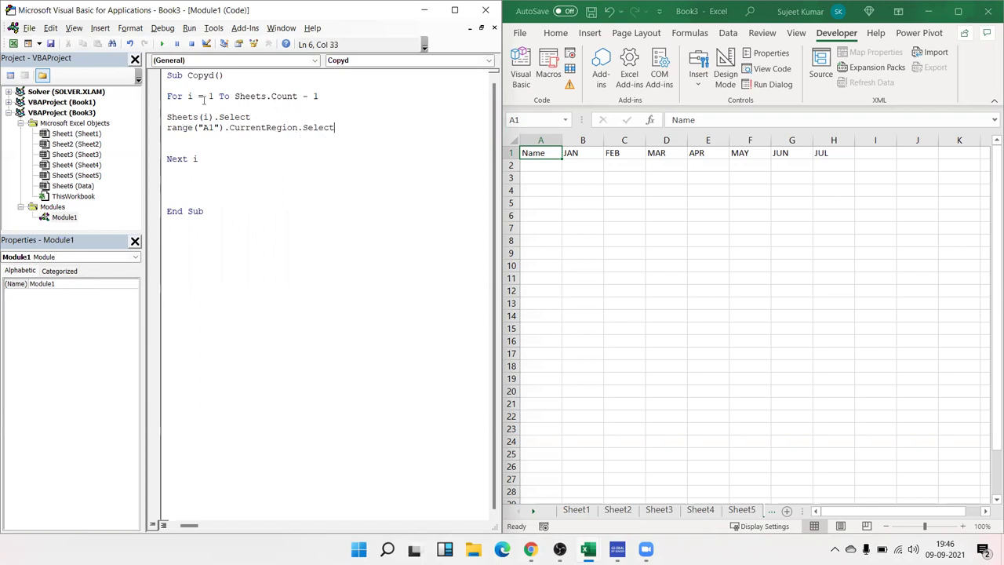
key(BackSpace)
key(BackSpace)
key(BackSpace)
key(BackSpace)
key(BackSpace)
key(BackSpace)
text(copy)
key(Return)
Add Sheets("Data").Activate and begin a Range("A65000").End line
text(sheets("Datra)
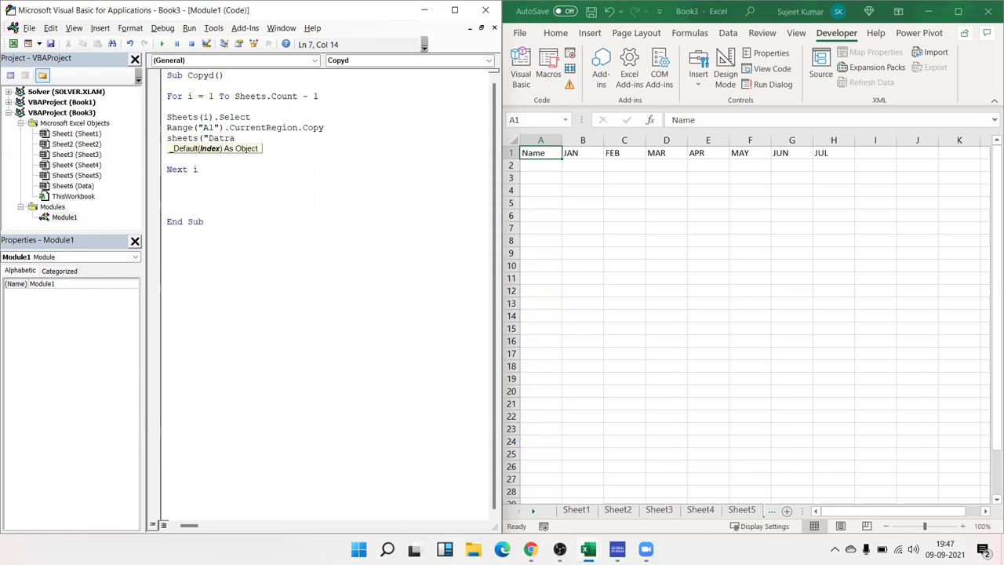
key(BackSpace)
key(BackSpace)
text(a")
text().activat)
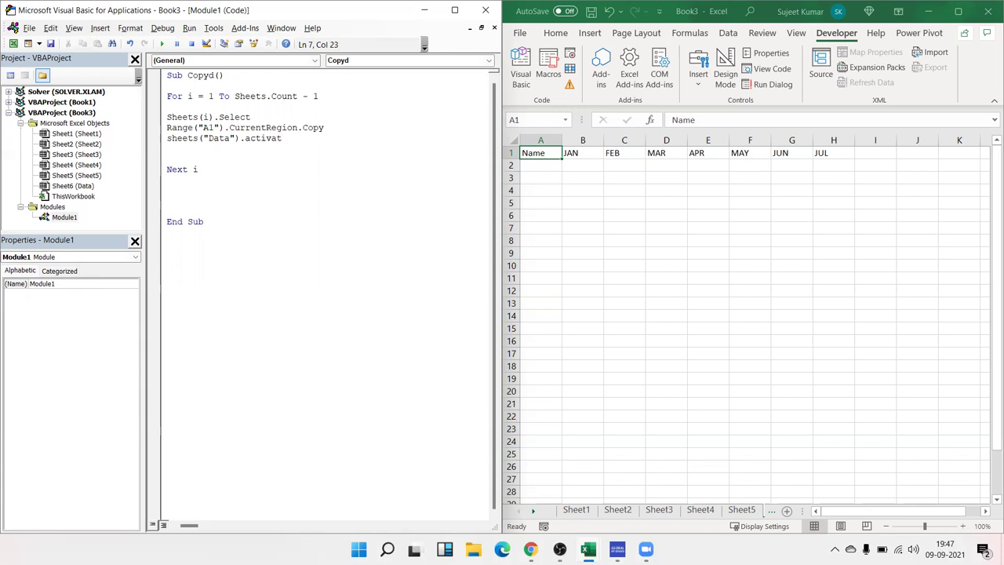
text(e)
key(Return)
text(range("A65000").en)
Finish the paste line so it PasteSpecials at End(xlUp).Offset(1,0) below Data's last row
key(Tab)
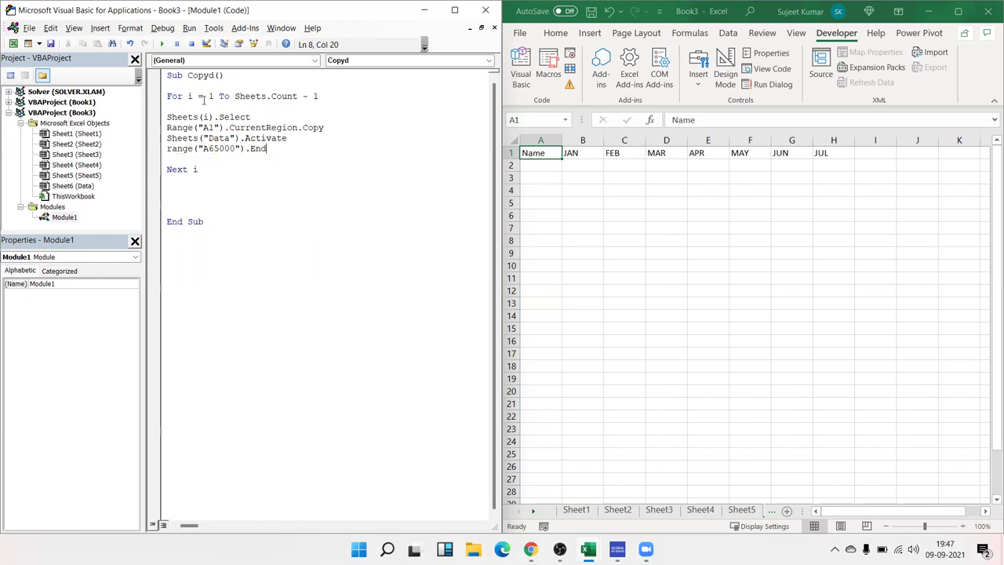
text(()
key(Down)
key(Tab)
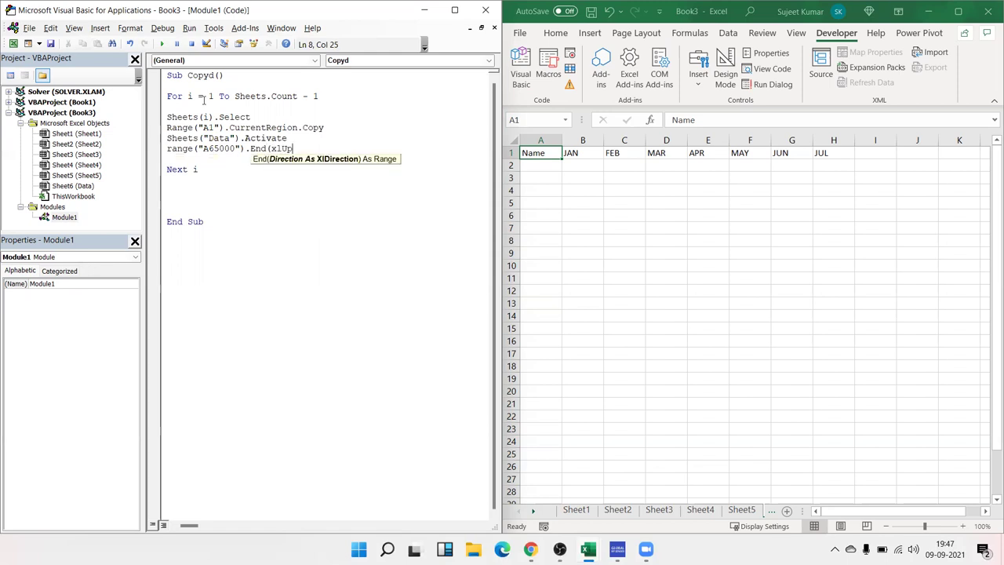
text().)
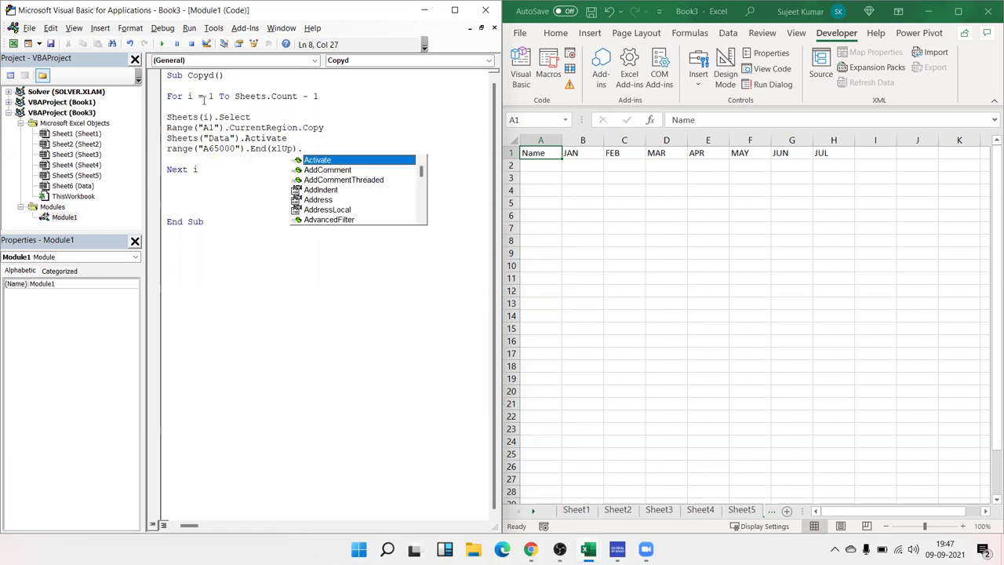
text(off)
key(Tab)
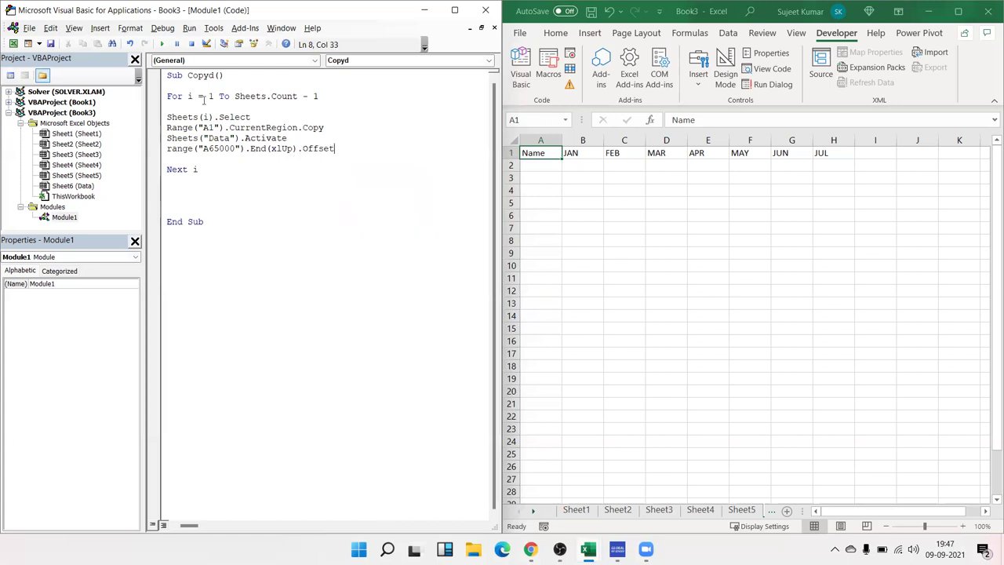
text((1,0).pastes)
key(Return)
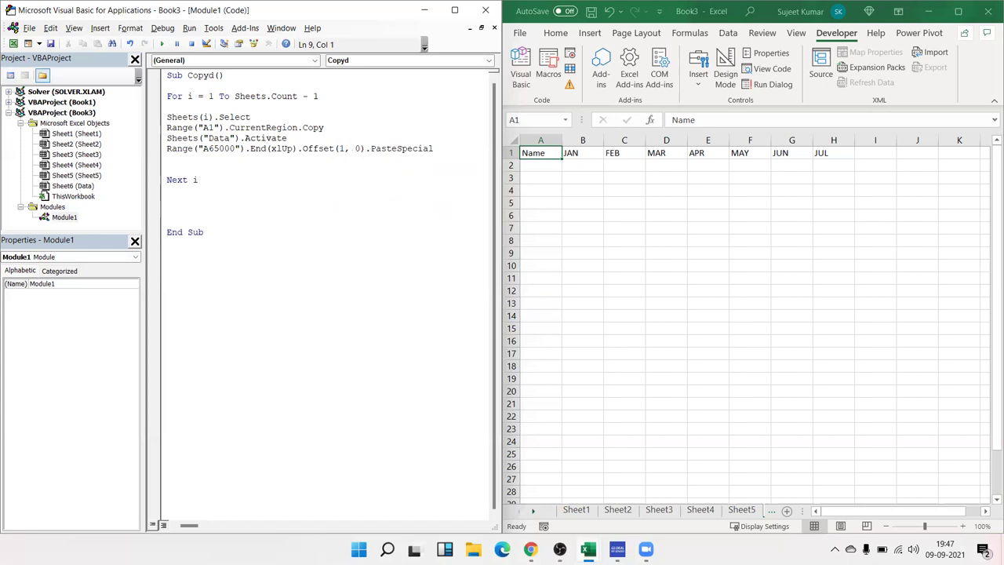
Add ActiveCell.EntireRow.Delete on the line after the paste
text(activecell.en)
key(Down)
key(Down)
key(Tab)
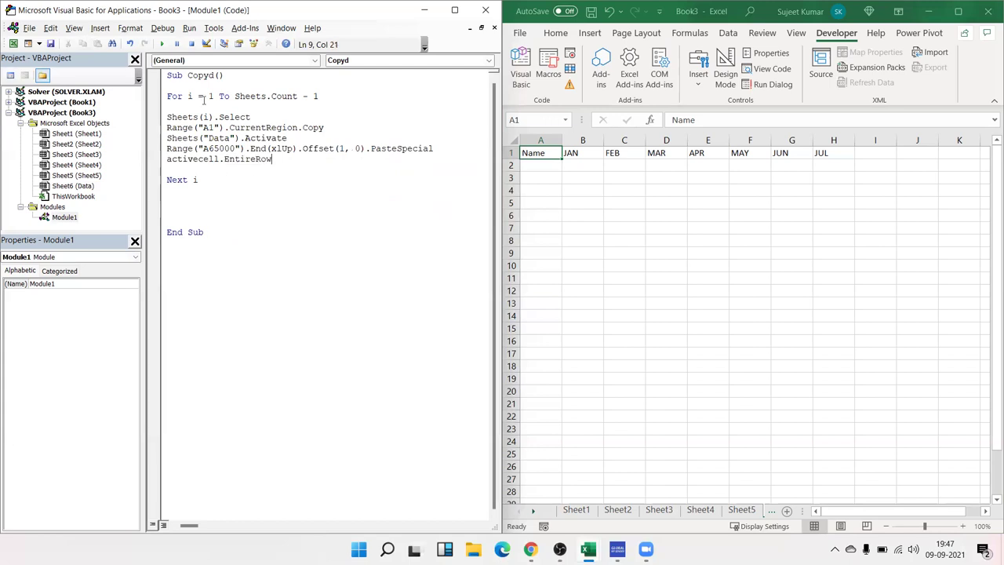
text(.de)
key(Tab)
key(Return)
key(Return)
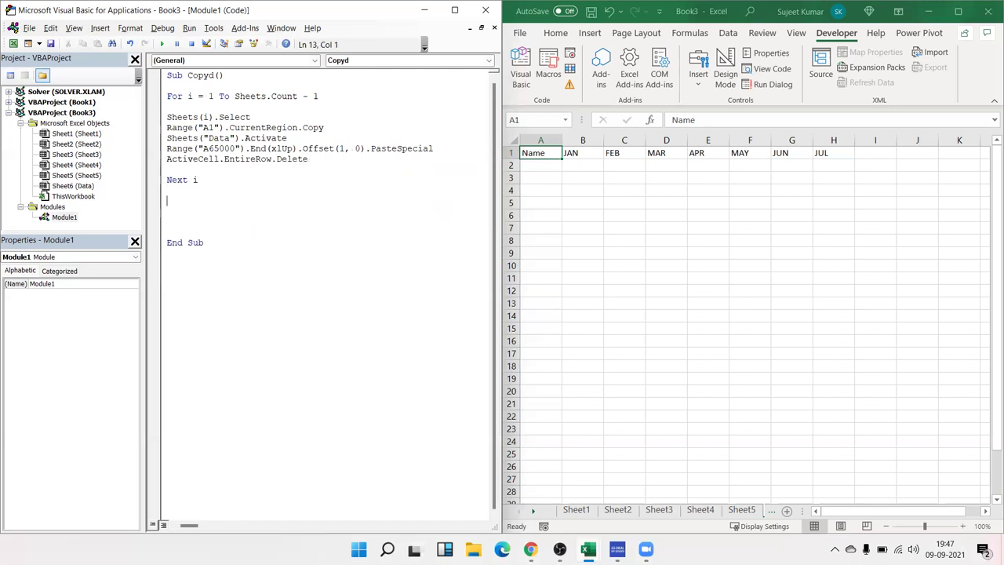
Add MsgBox "Data Copy Completed" and fix the missing quote that caused the compile error
text(msgbox )
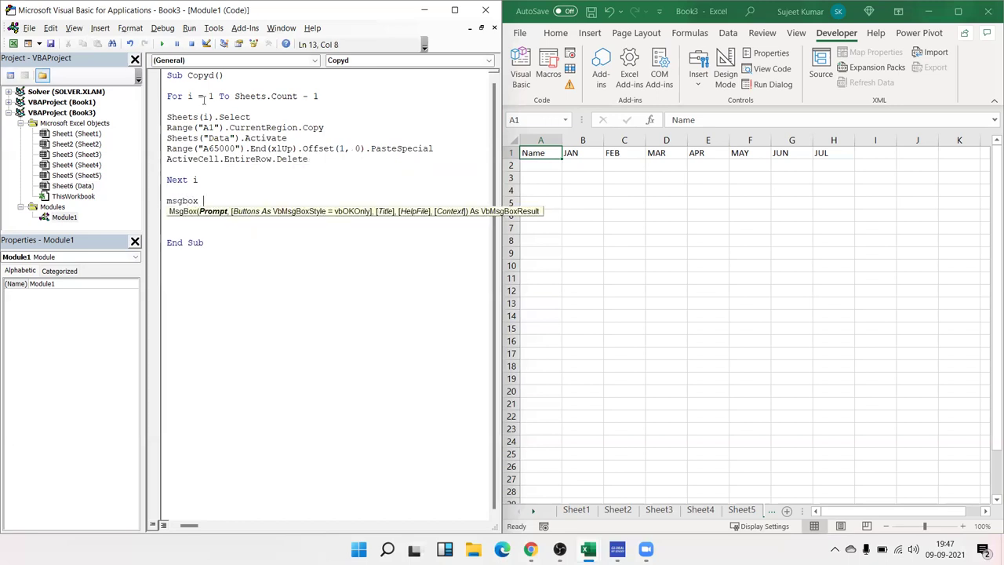
text(Data )
text(Copy )
text(Completed")
key(Return)
key(Return)
key(Left)
key(Left)
key(Left)
key(Left)
key(Left)
key(Left)
text(")
key(Down)
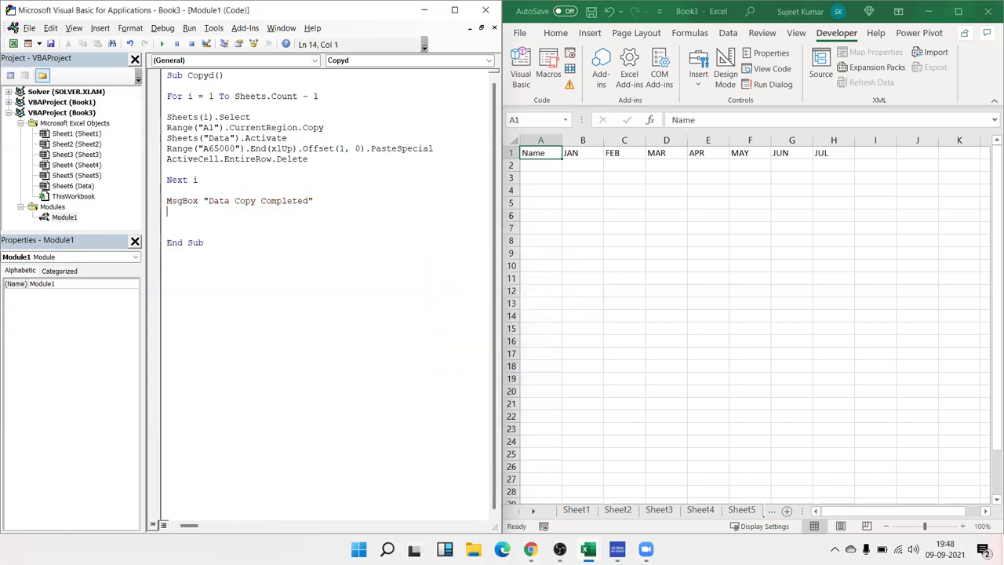
Select A2 on the Data sheet and run the Copyd macro from the Macros list
click(624, 253)
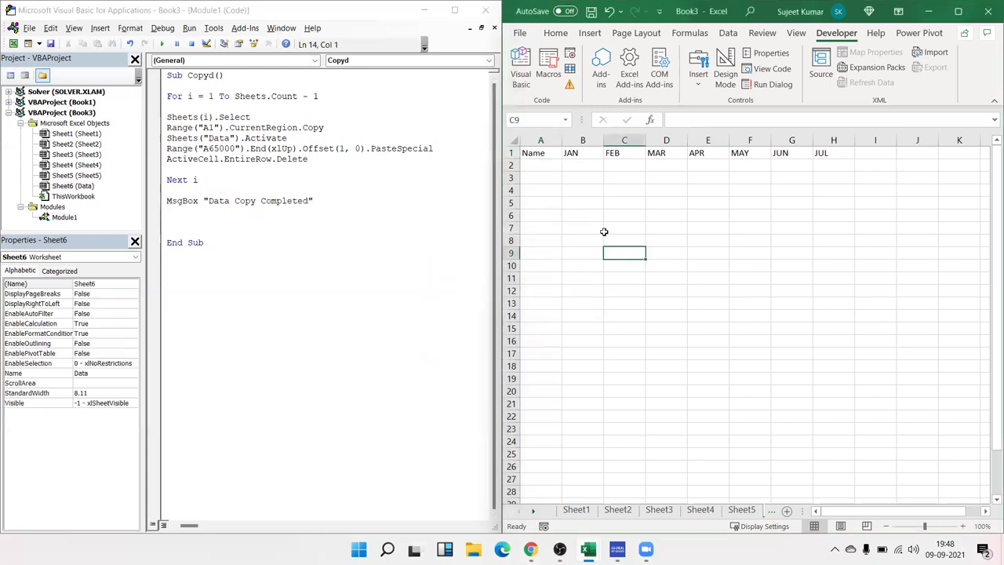
click(526, 165)
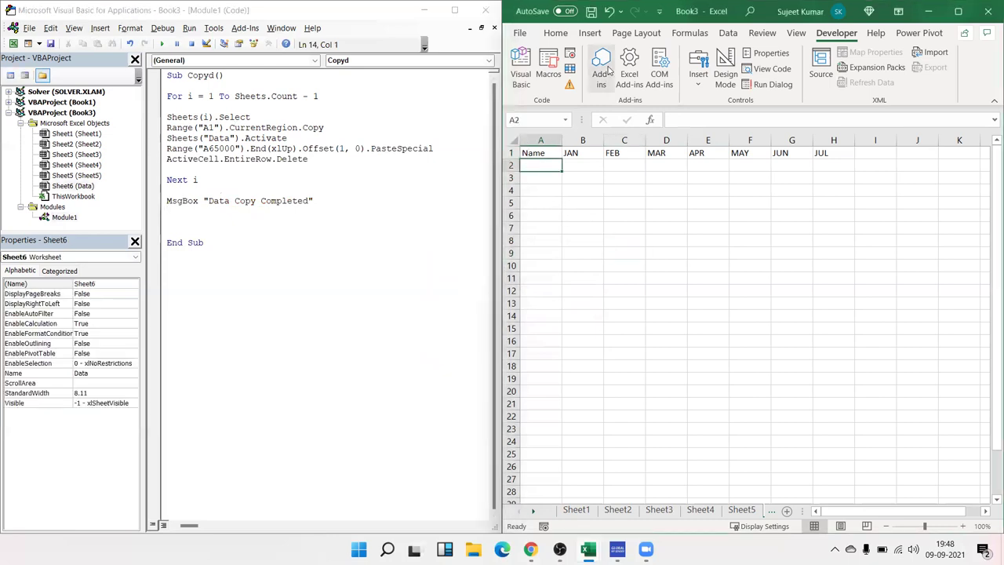
click(548, 69)
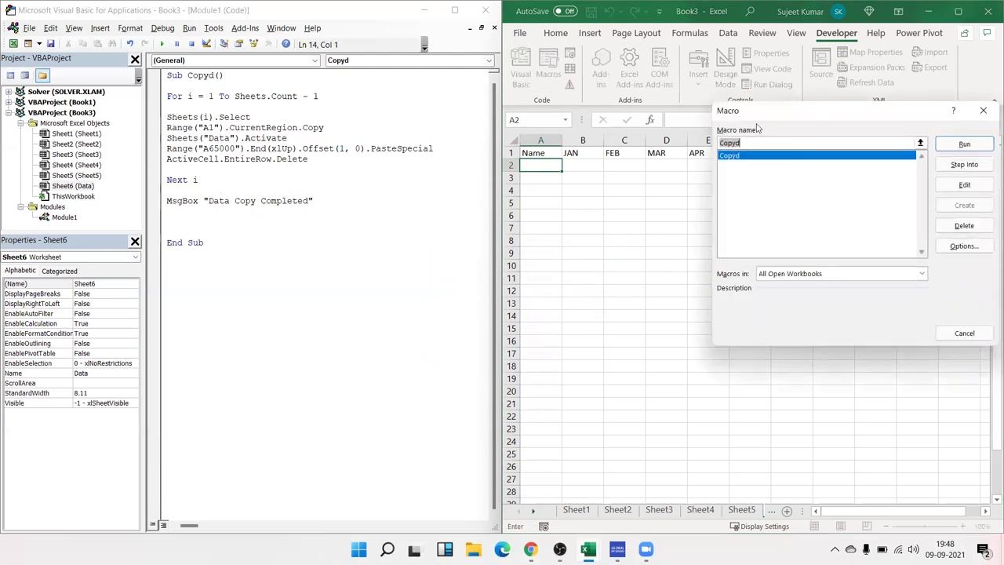
drag(757, 127, 626, 203)
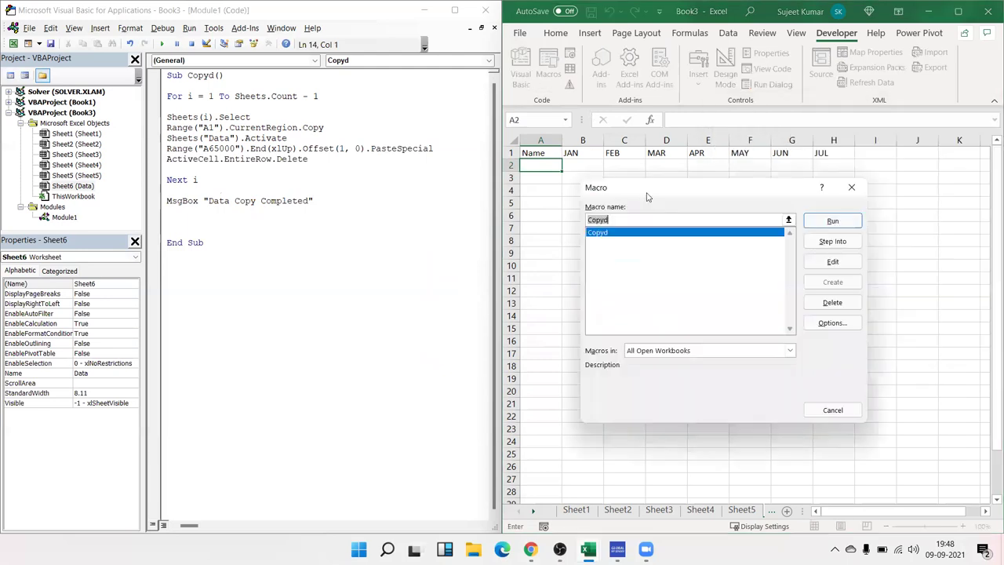
click(842, 222)
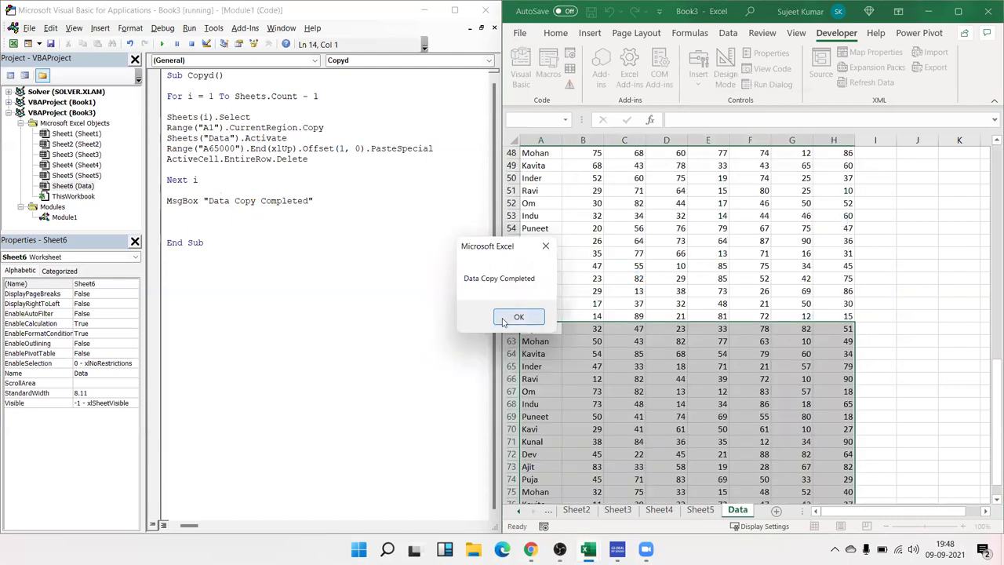
Dismiss the Data Copy Completed message and scroll through the consolidated Data sheet
click(519, 317)
scroll(616, 329, up, 5)
scroll(617, 329, up, 5)
scroll(616, 329, up, 5)
scroll(616, 329, down, 6)
scroll(753, 463, down, 7)
scroll(739, 433, down, 7)
scroll(740, 434, up, 7)
scroll(739, 434, up, 13)
Check the Macro Security settings, then close them
drag(205, 243, 162, 76)
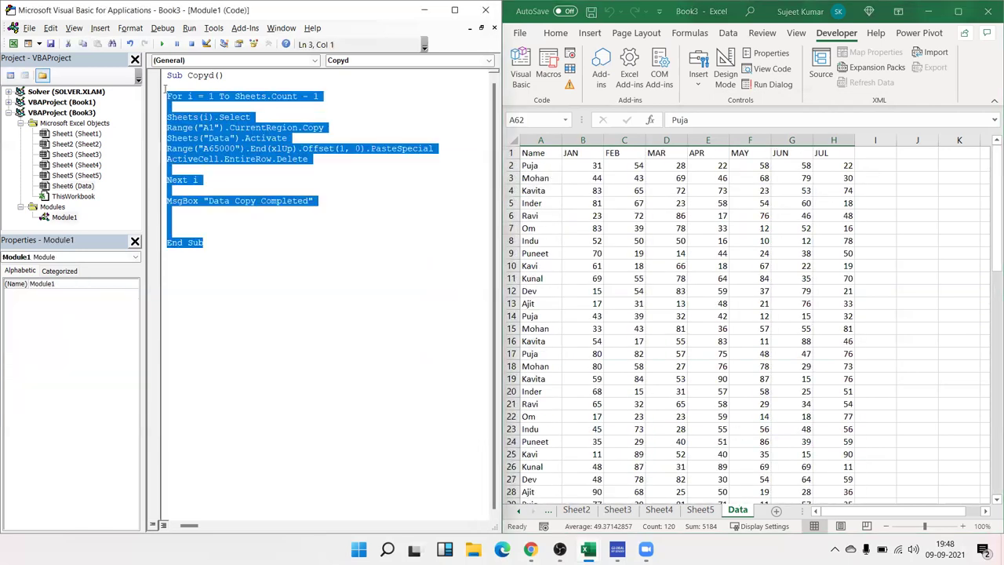
click(678, 240)
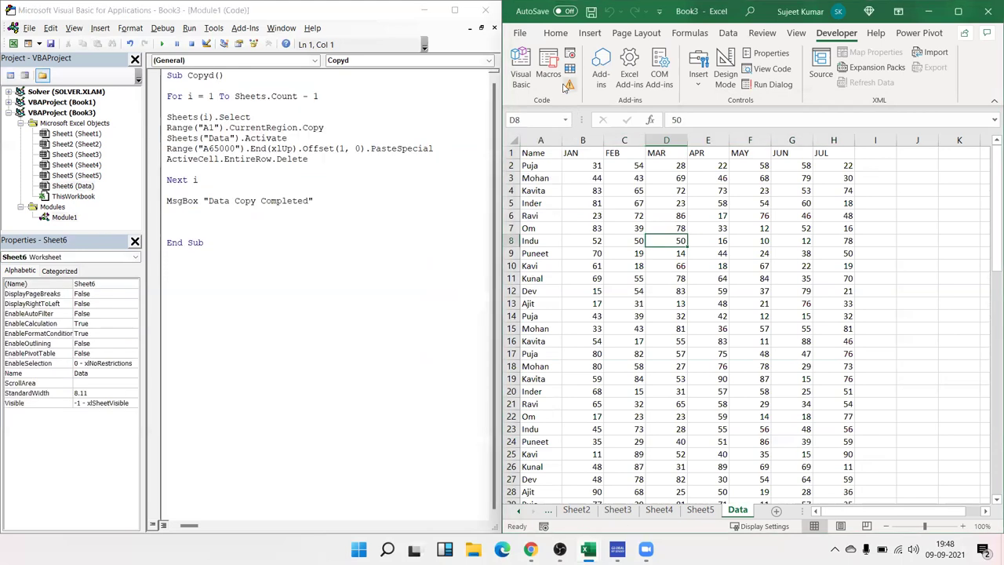
click(566, 85)
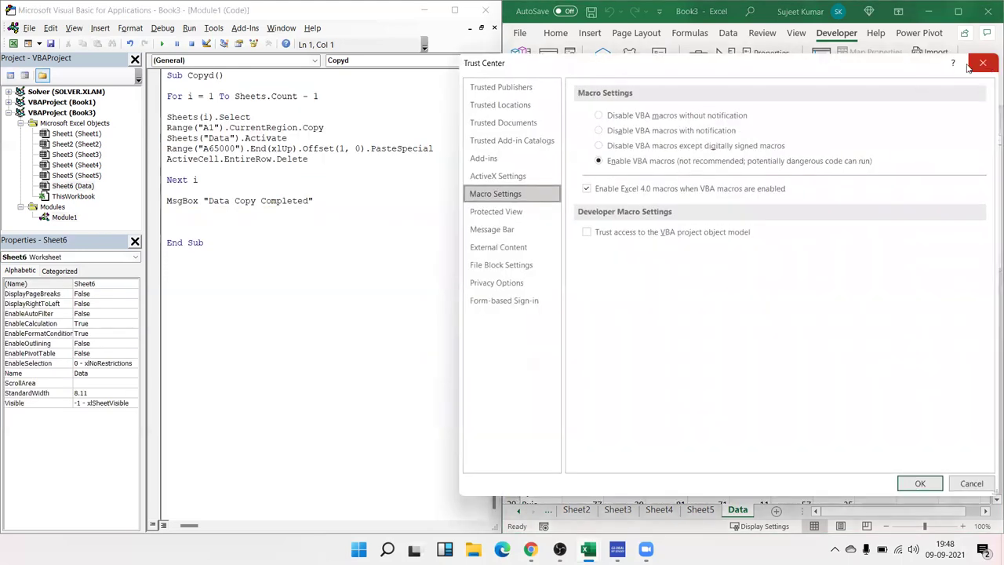
click(989, 64)
Look at the Copyd macro's options, then close them and the macro list
click(549, 73)
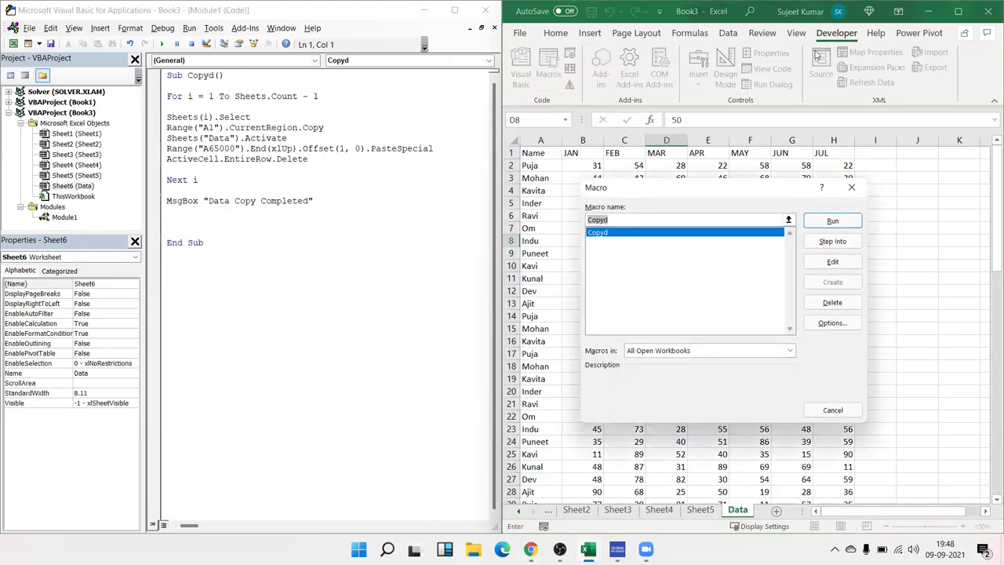
click(832, 322)
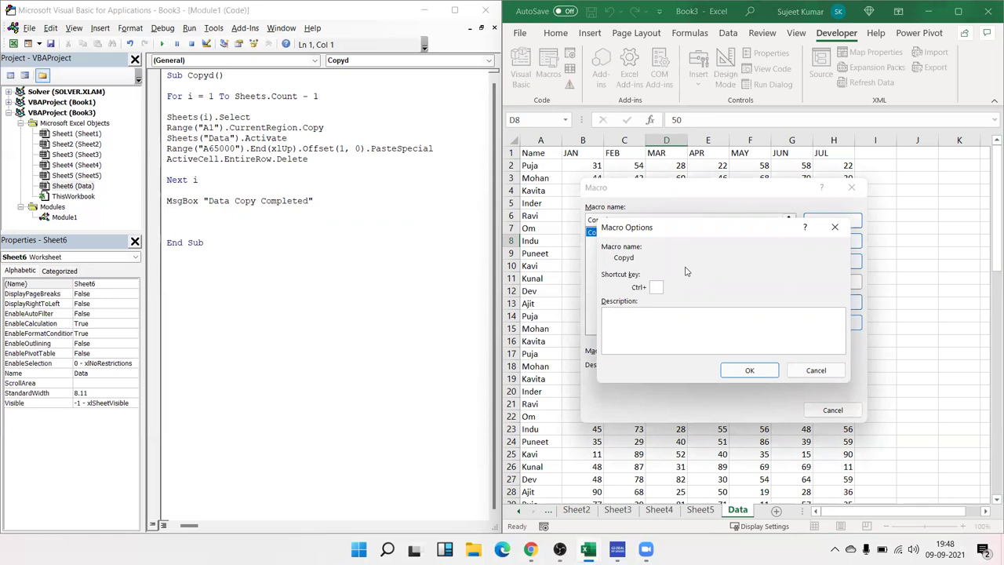
click(835, 227)
click(851, 187)
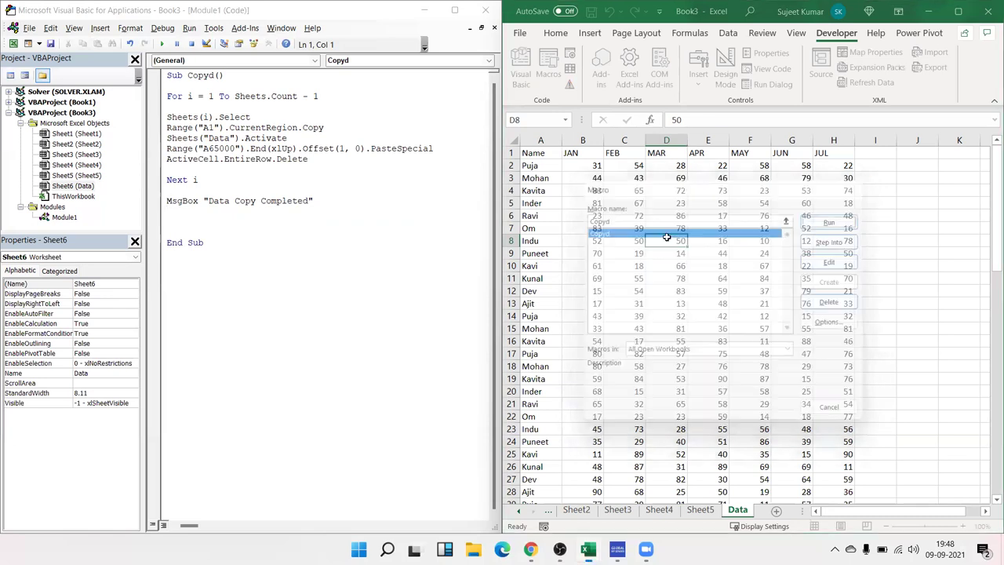
click(248, 287)
Select and deselect the macro code, then switch to the browser showing the Gmail message
drag(282, 287, 122, 69)
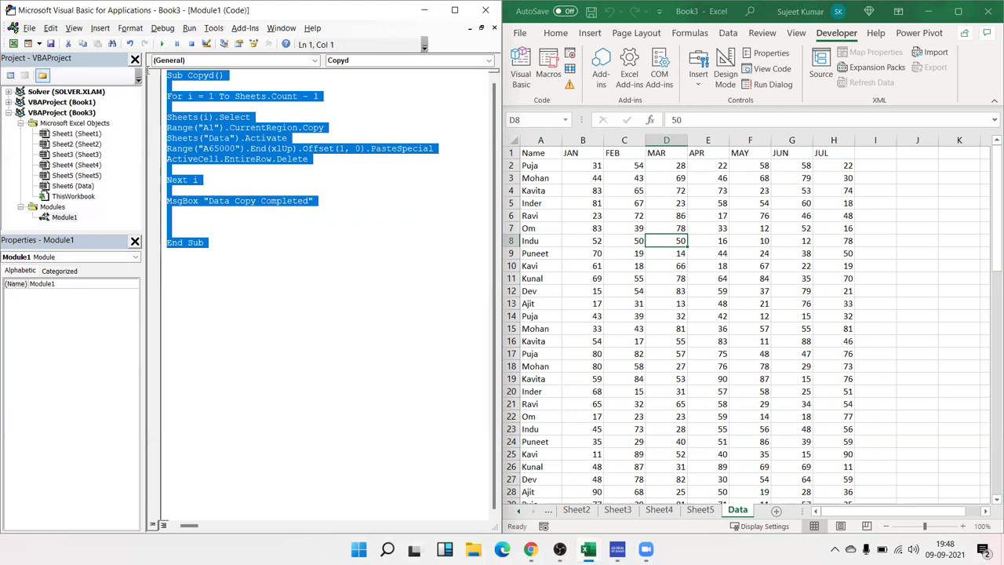
click(277, 292)
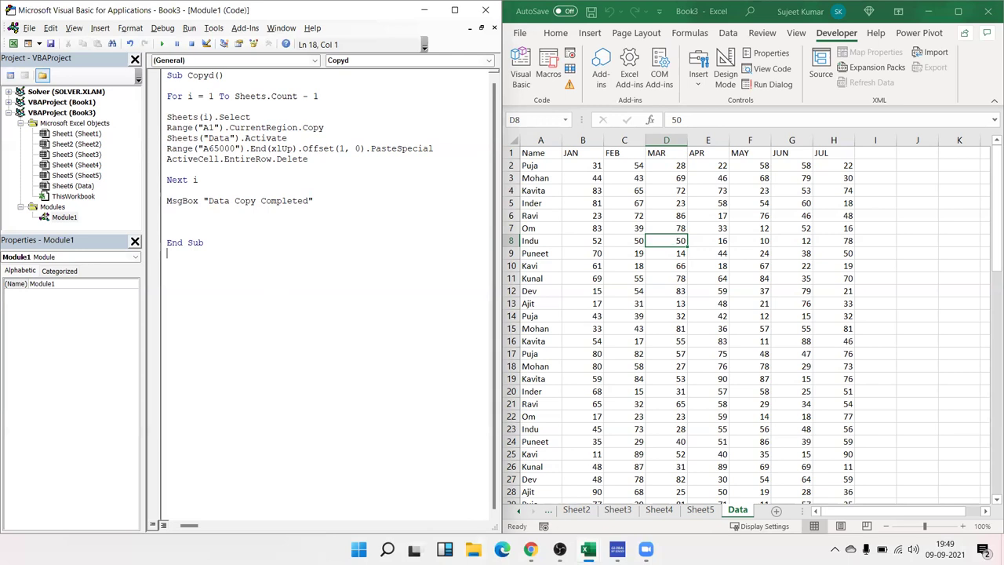
click(530, 549)
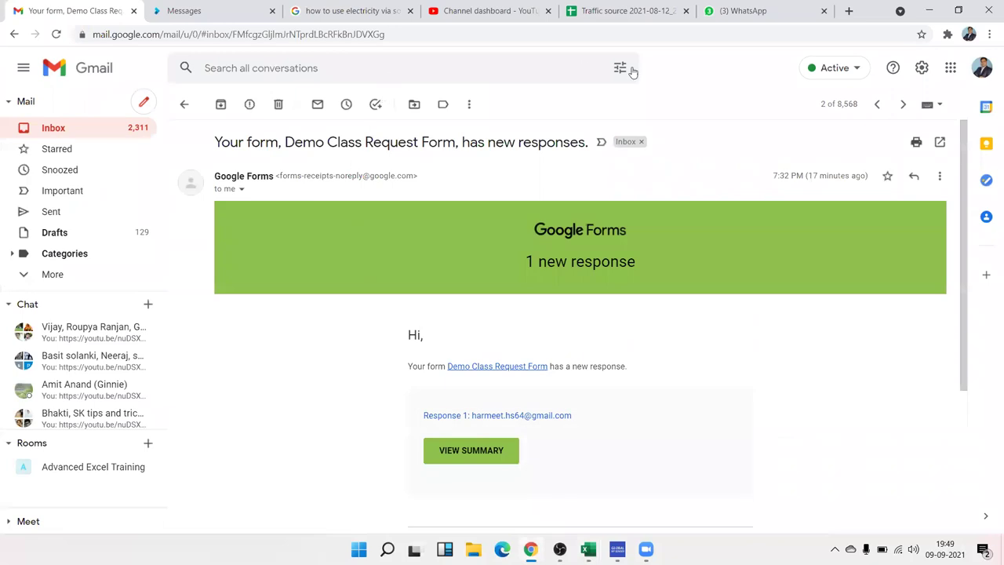
Load iptindia.com in a new tab and open its Live Class course page
key(ctrl+t)
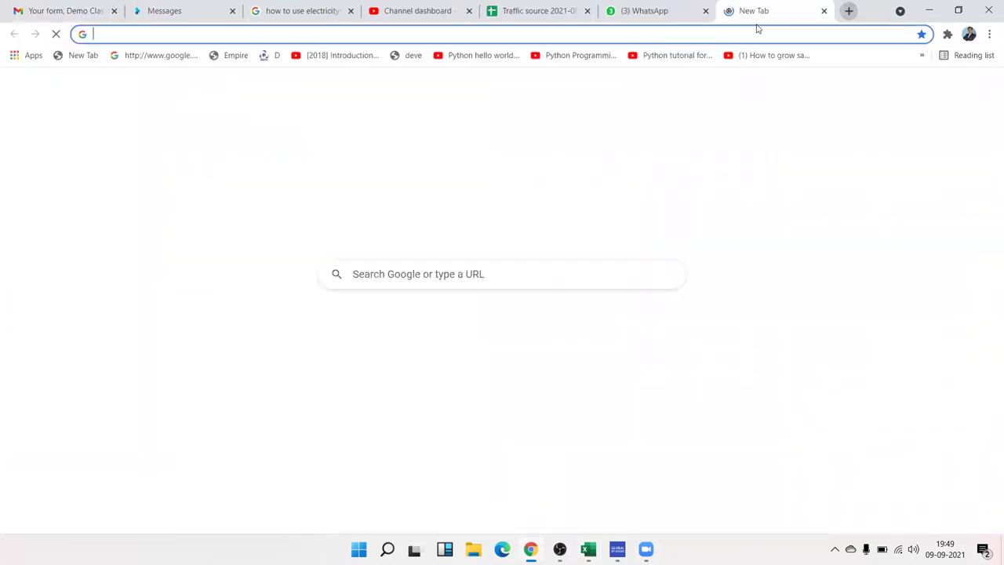
text(i)
key(Return)
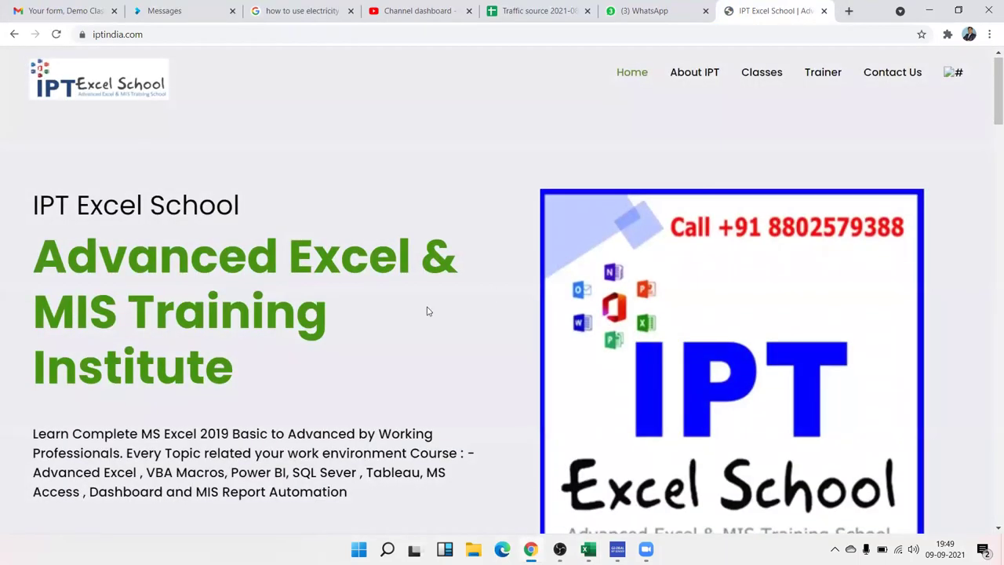
scroll(376, 311, down, 3)
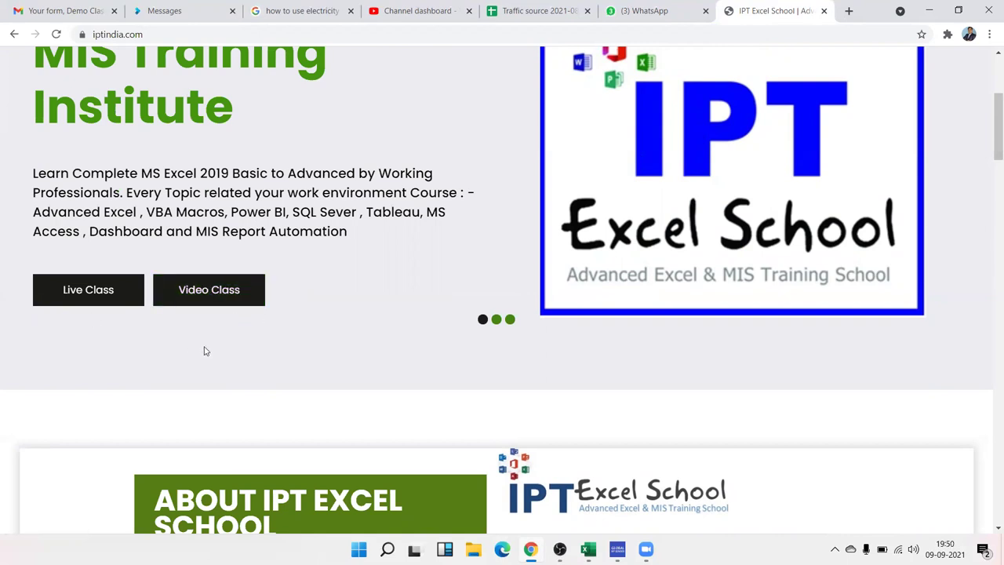
click(69, 296)
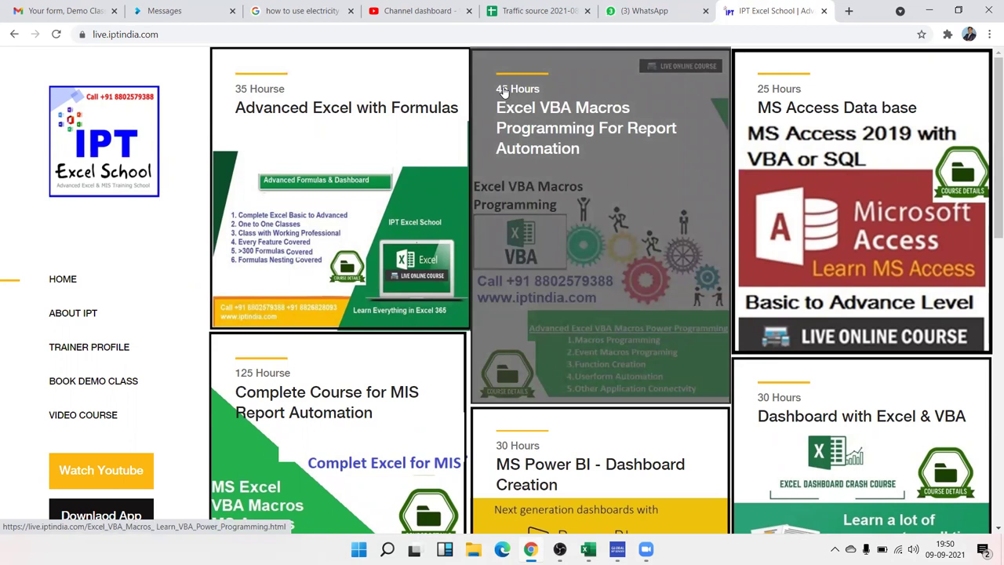
Open the Excel VBA Macros course details and review its duration, course levels and fee
click(562, 197)
scroll(330, 281, down, 1)
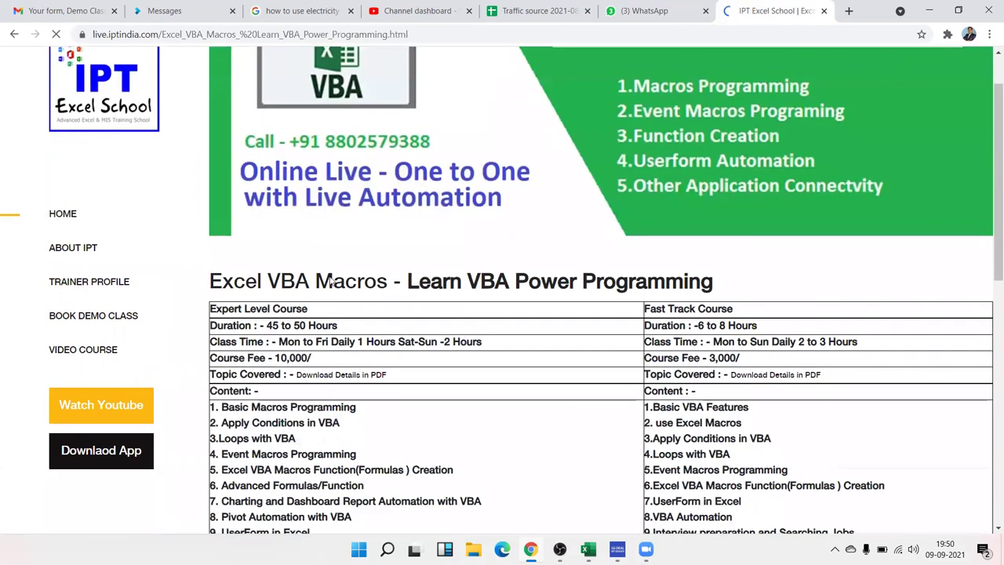
double_click(272, 326)
double_click(290, 308)
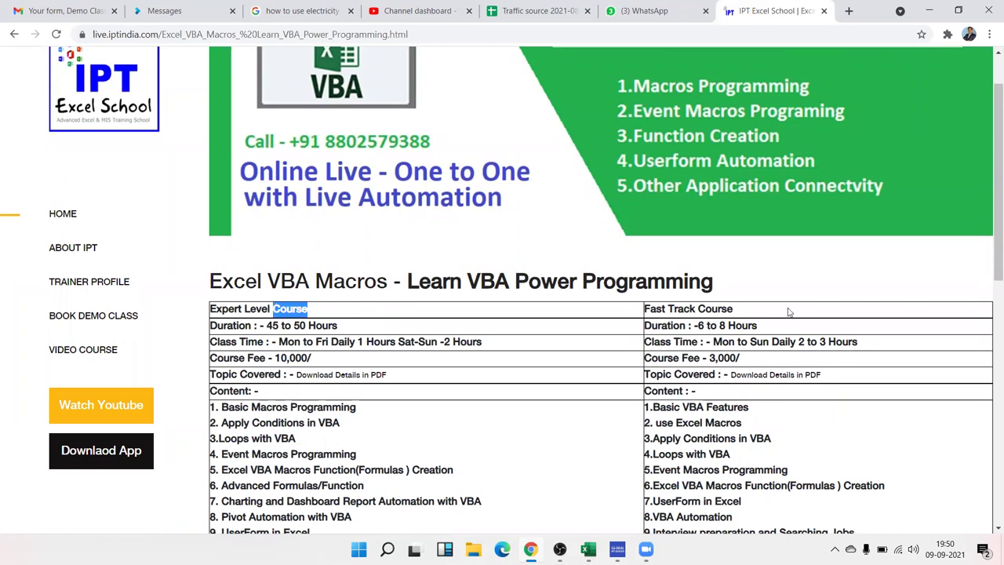
double_click(715, 309)
scroll(716, 312, down, 1)
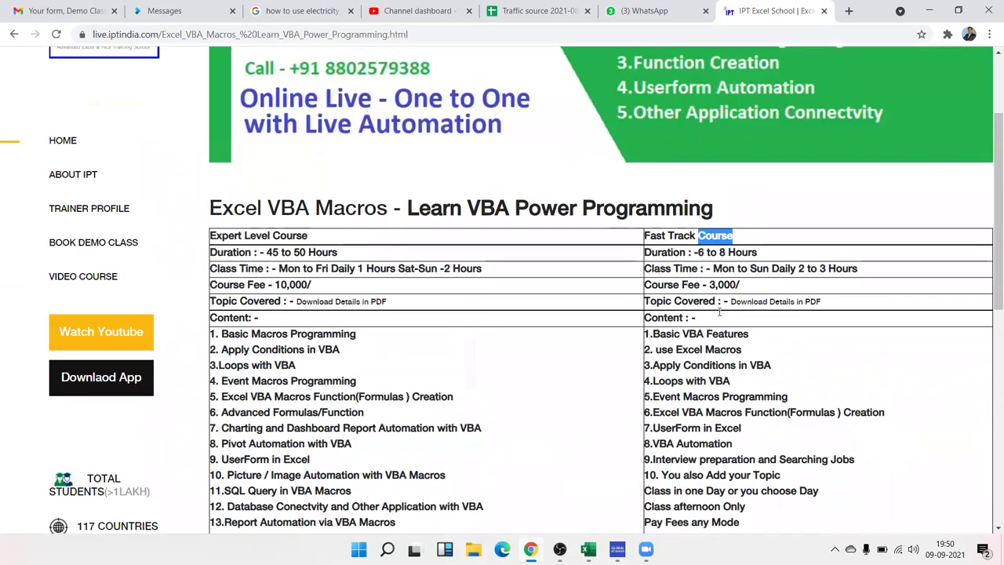
scroll(718, 312, down, 1)
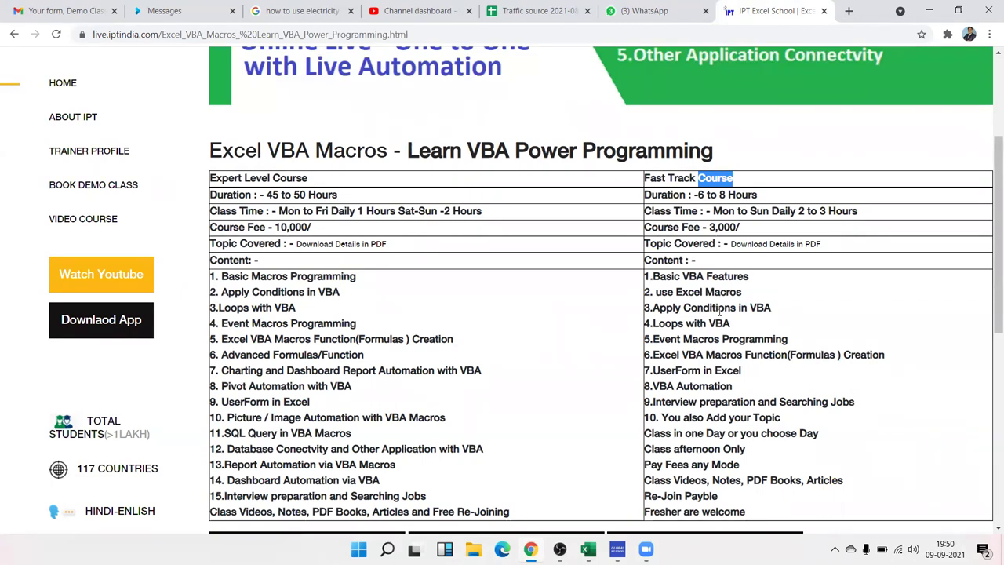
triple_click(276, 195)
click(717, 194)
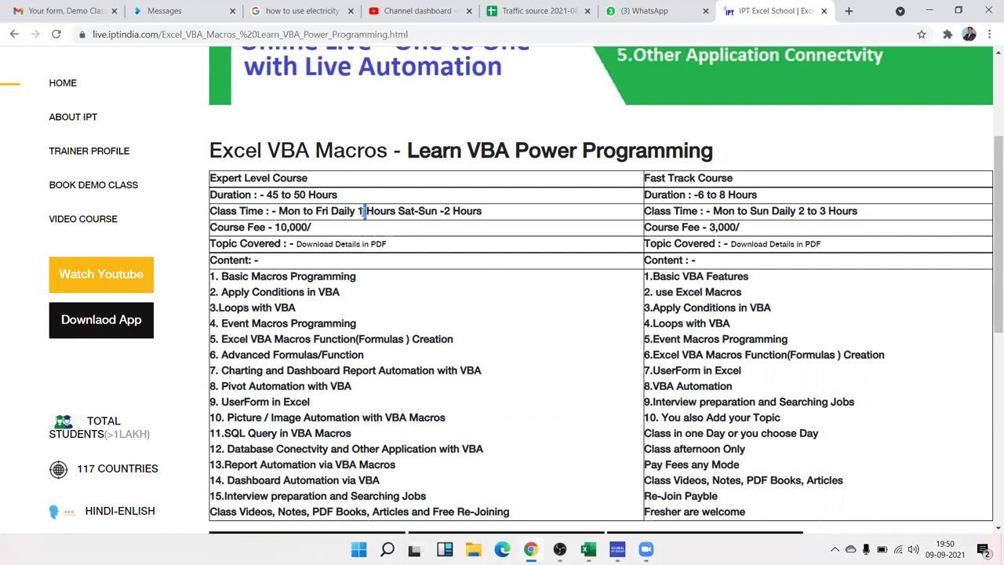
click(267, 227)
scroll(282, 263, down, 3)
scroll(313, 264, up, 3)
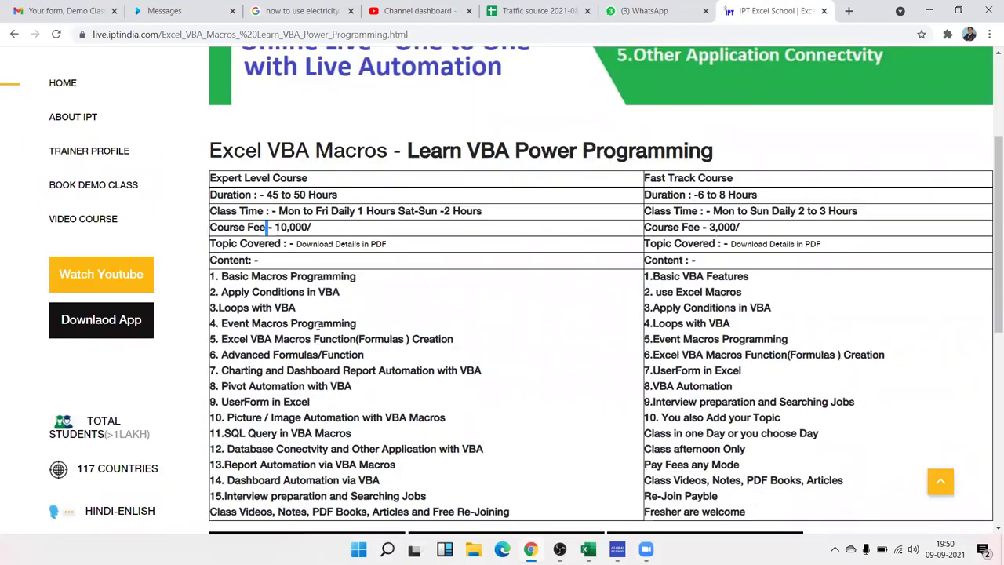
Download the course details PDF via IDM and open Excel_VBA_Macros.pdf
click(338, 246)
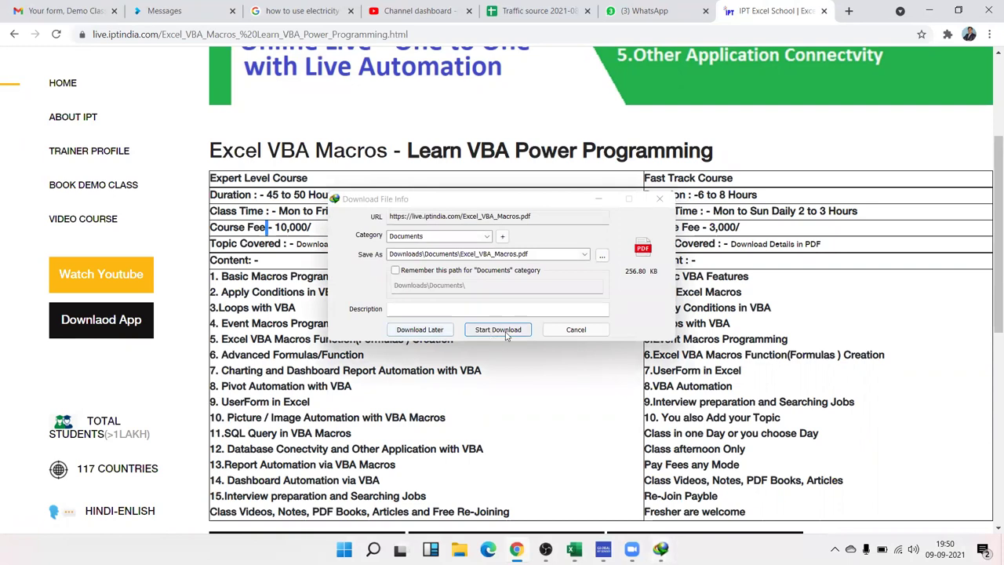
click(480, 335)
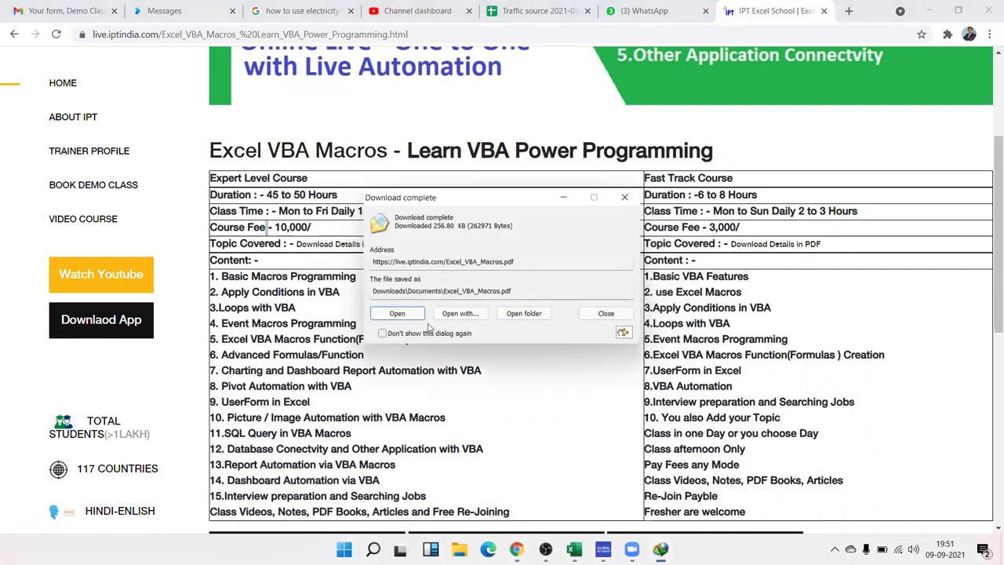
click(404, 313)
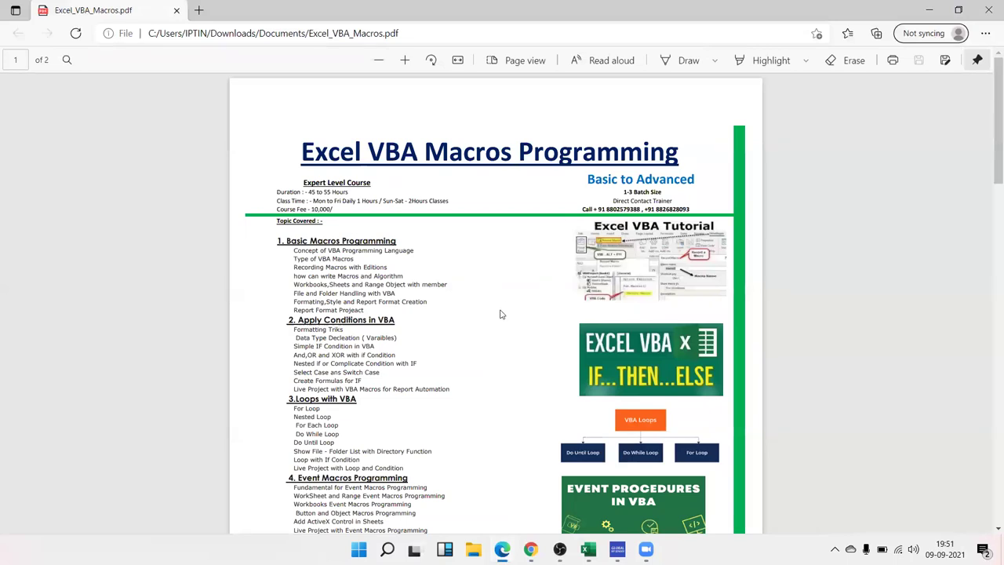
Scroll through the Excel VBA Macros PDF topics, comparing with the course webpage, then close the PDF
ctrl+scroll(505, 309, up, 1)
ctrl+scroll(502, 312, up, 1)
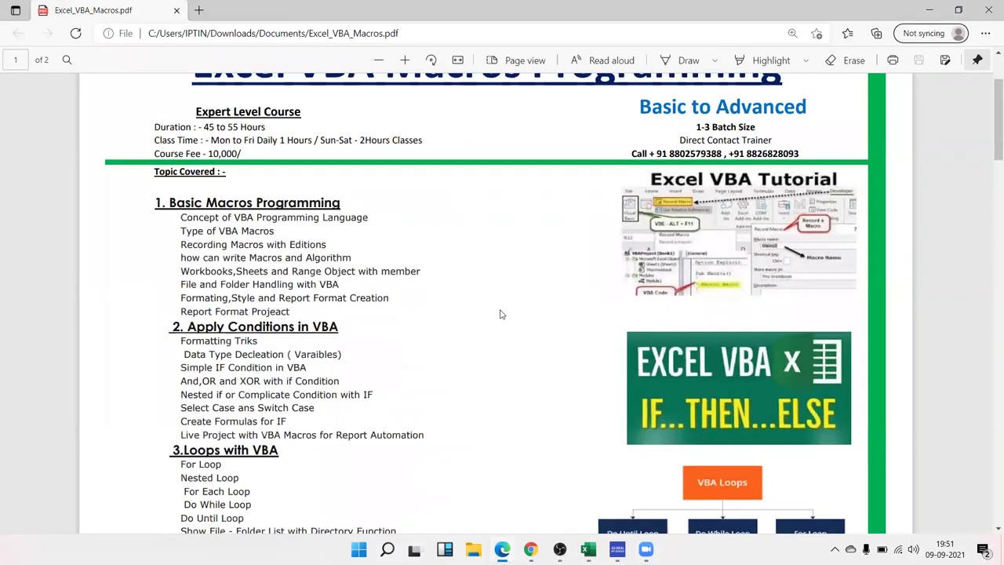
scroll(501, 314, up, 2)
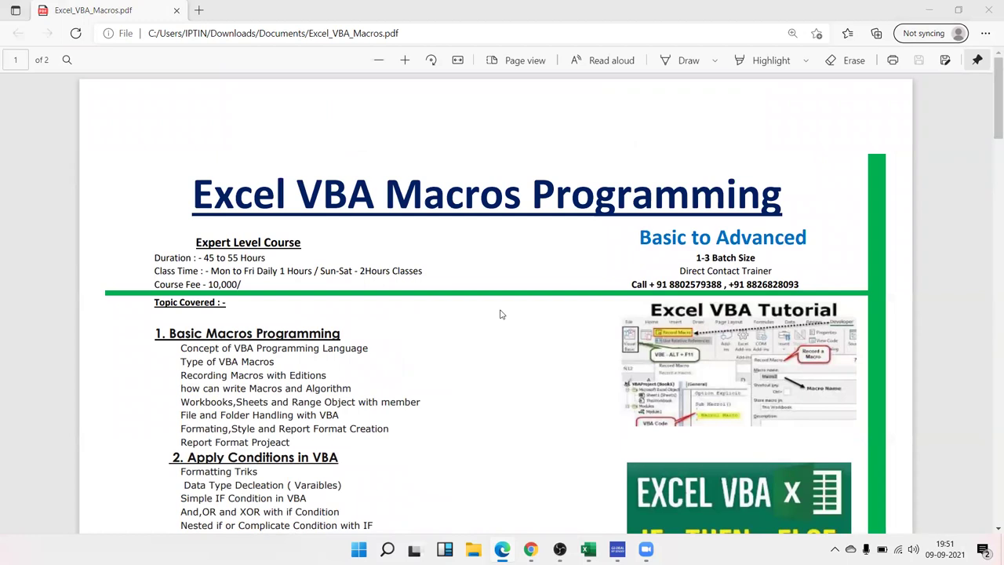
key(alt+Tab)
scroll(501, 314, up, 2)
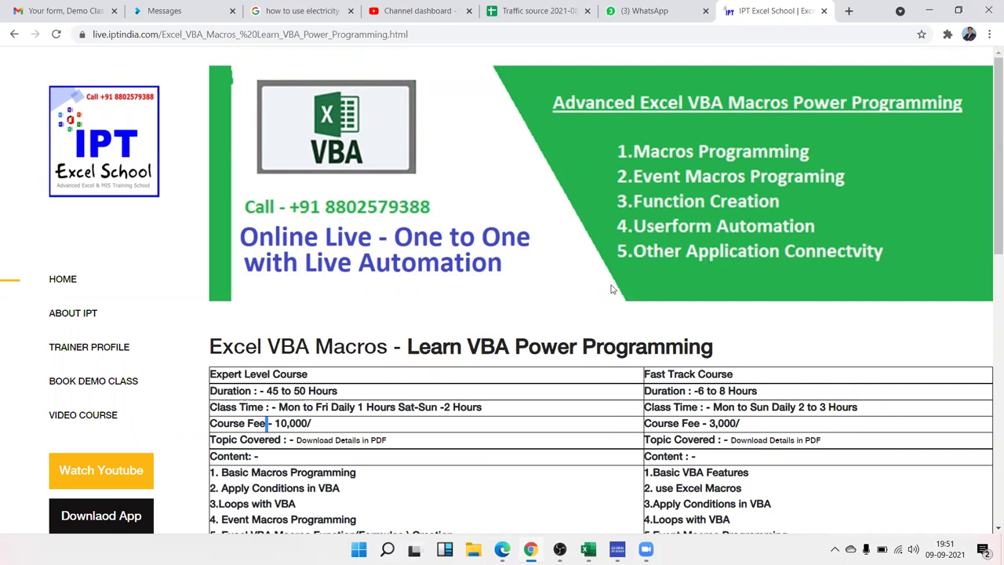
key(alt+Tab)
scroll(252, 315, down, 3)
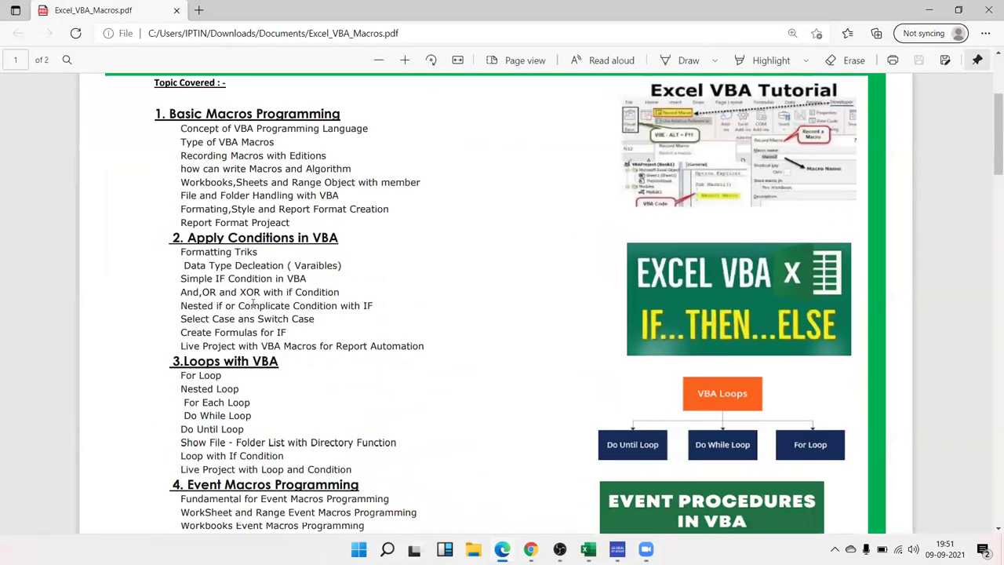
scroll(252, 315, down, 4)
scroll(252, 309, down, 5)
scroll(253, 304, down, 5)
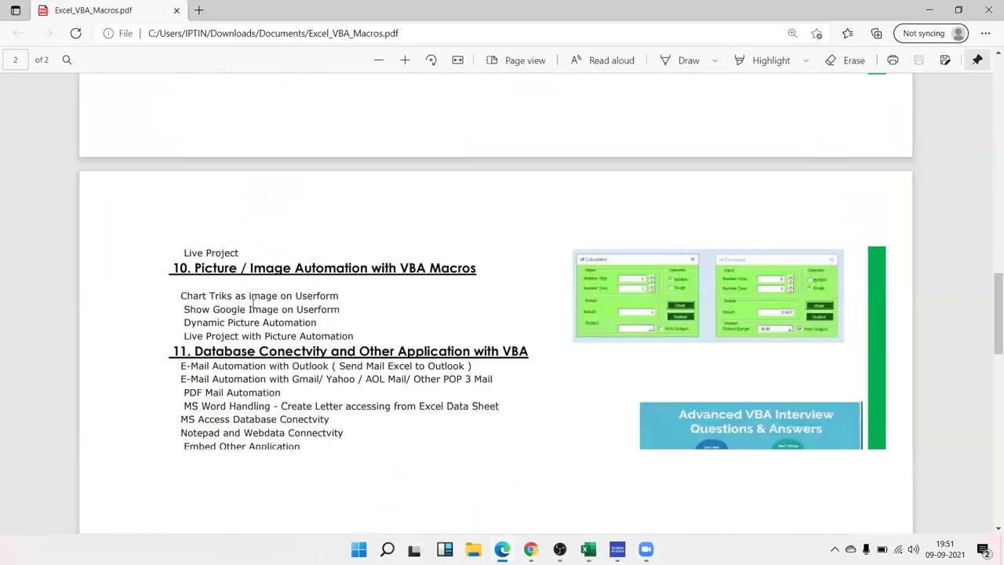
scroll(252, 304, down, 3)
scroll(252, 304, up, 8)
scroll(254, 301, up, 6)
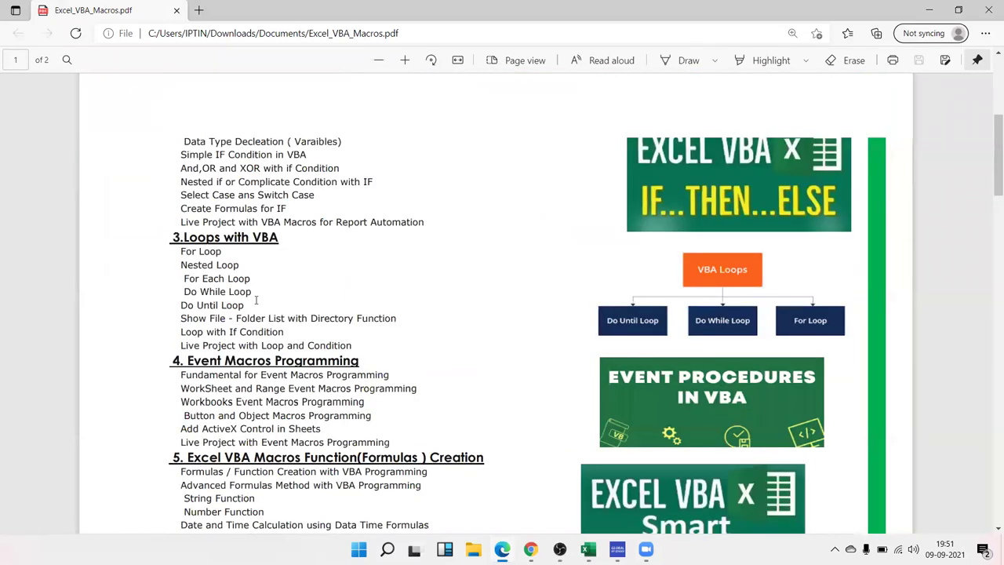
scroll(254, 302, up, 4)
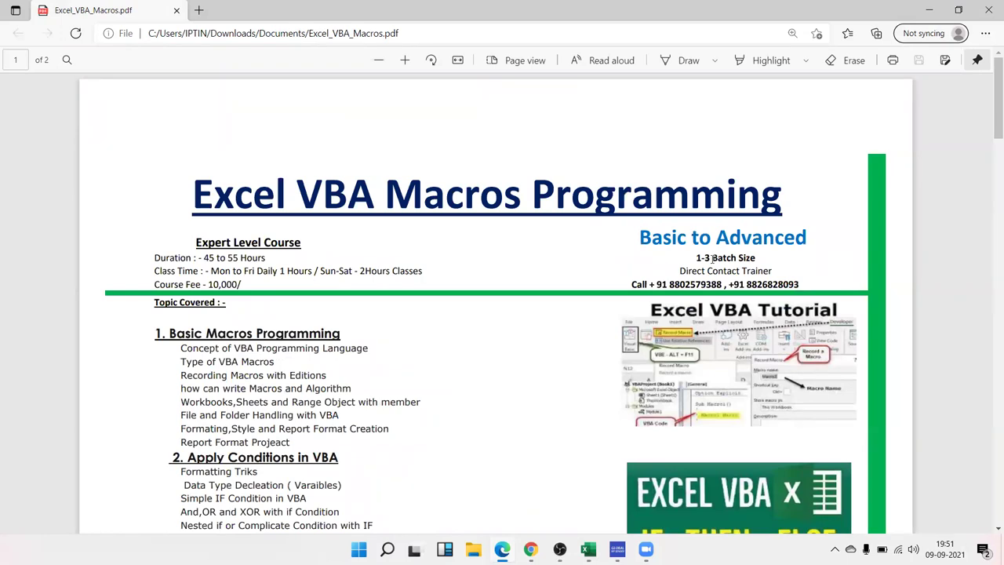
scroll(712, 257, down, 2)
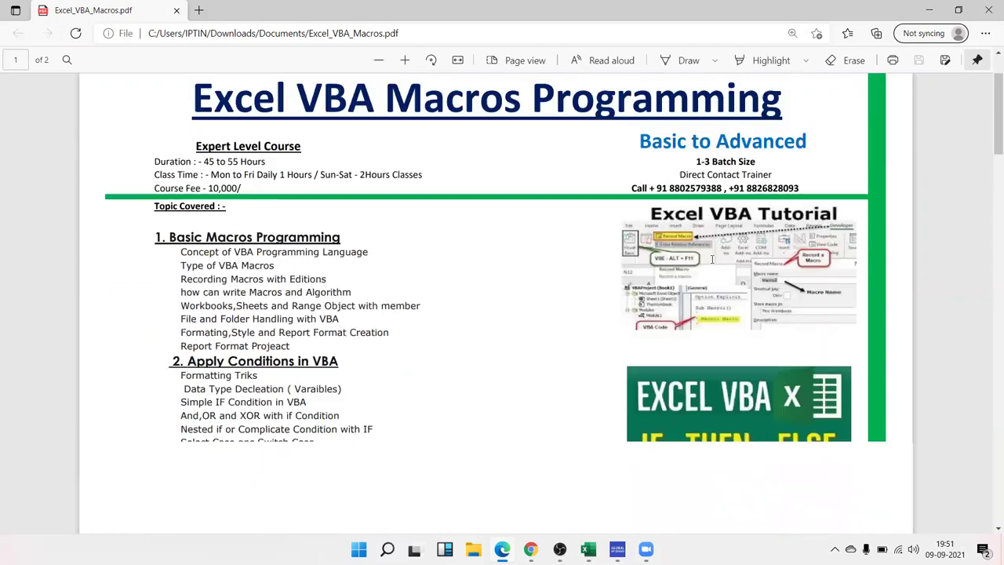
scroll(712, 257, up, 2)
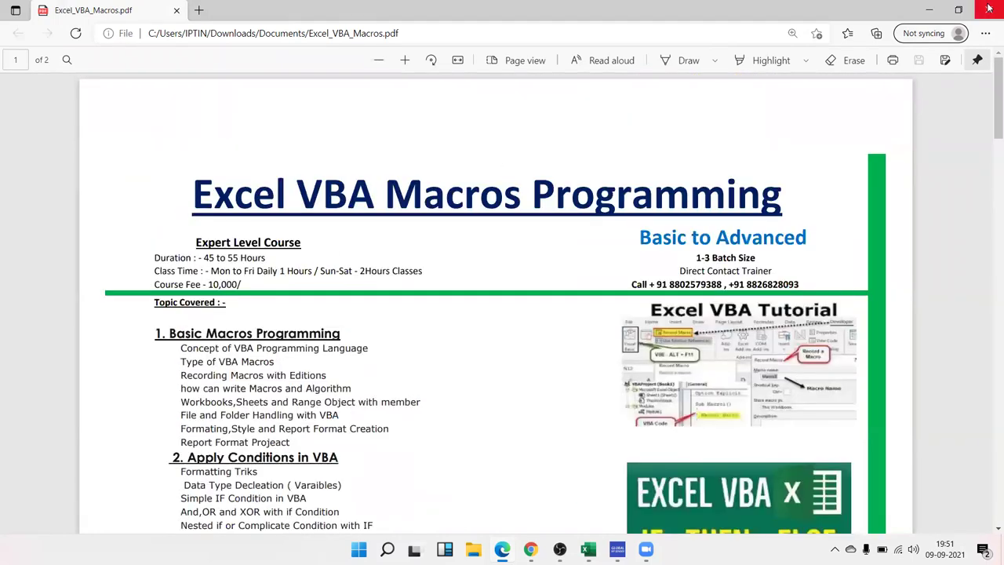
click(988, 6)
scroll(261, 343, down, 1)
scroll(261, 343, down, 5)
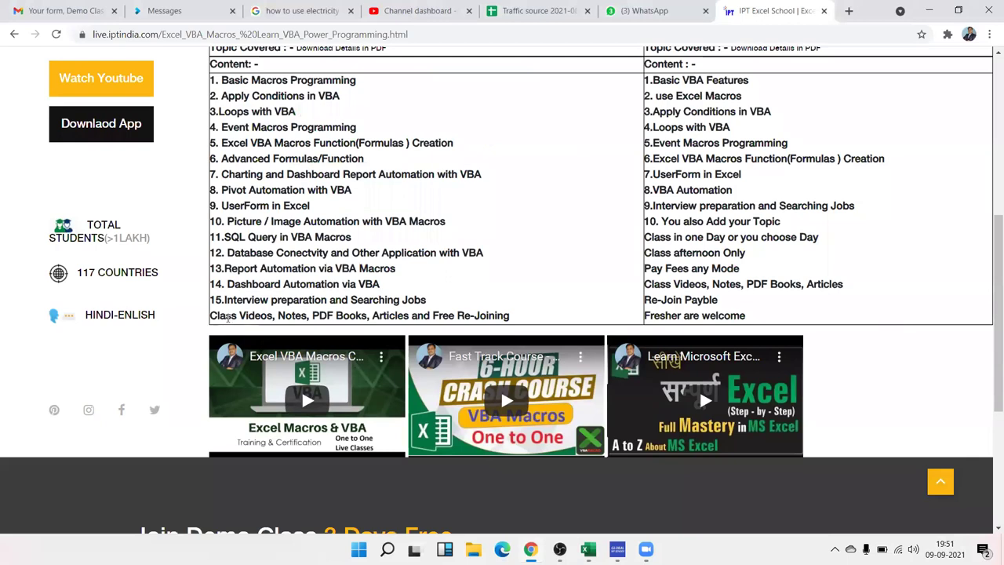
double_click(227, 316)
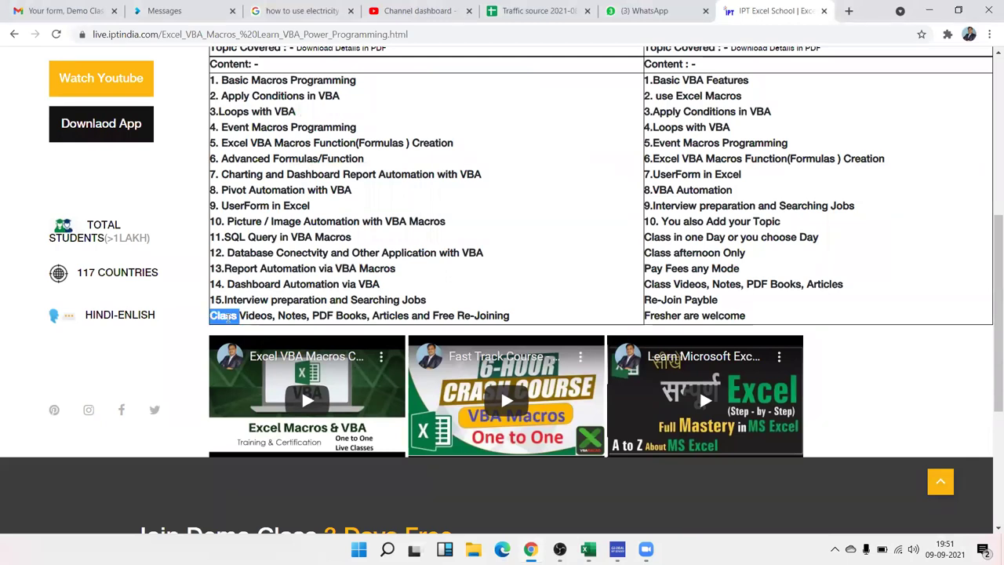
double_click(280, 317)
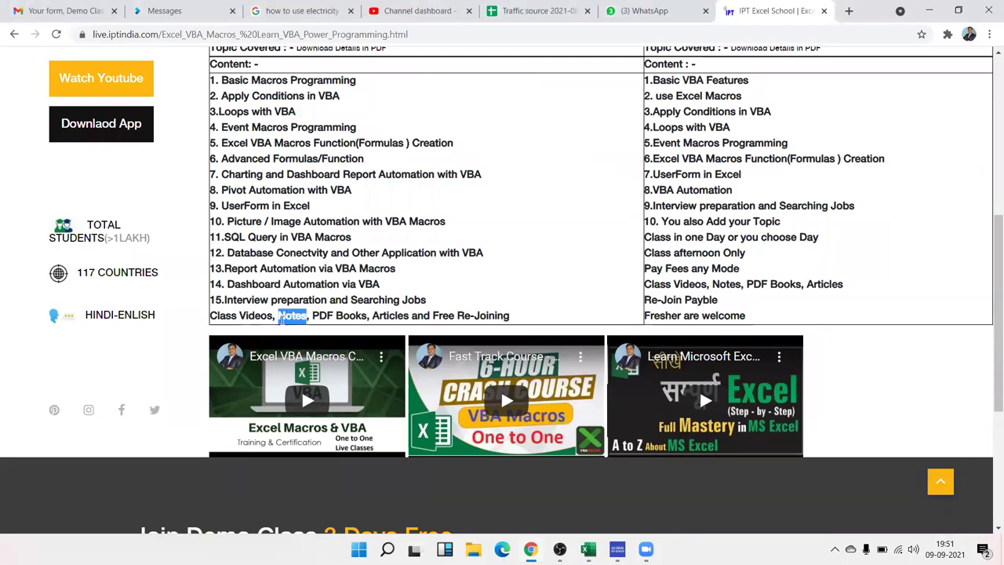
double_click(341, 317)
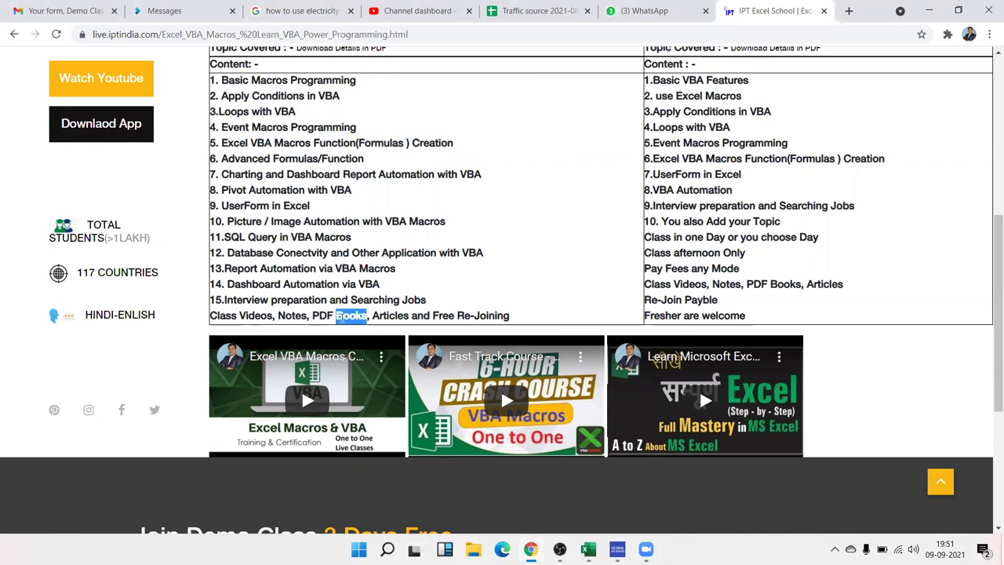
double_click(389, 317)
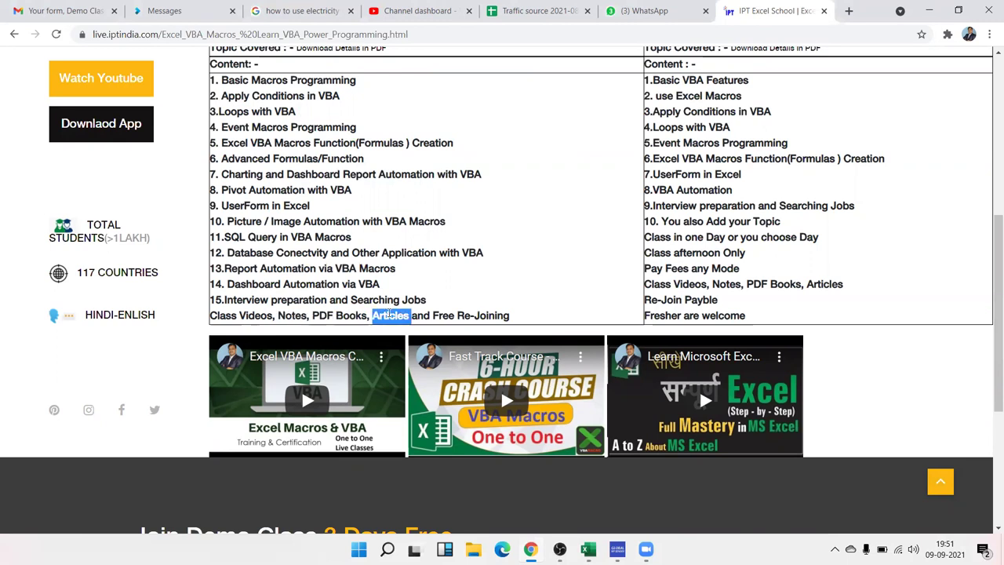
drag(433, 316, 511, 317)
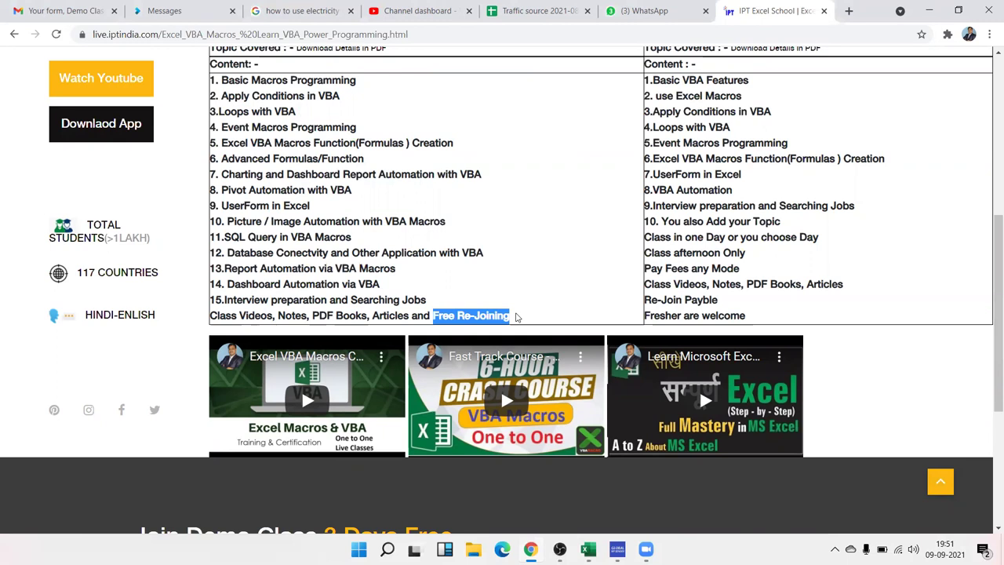
scroll(516, 315, up, 1)
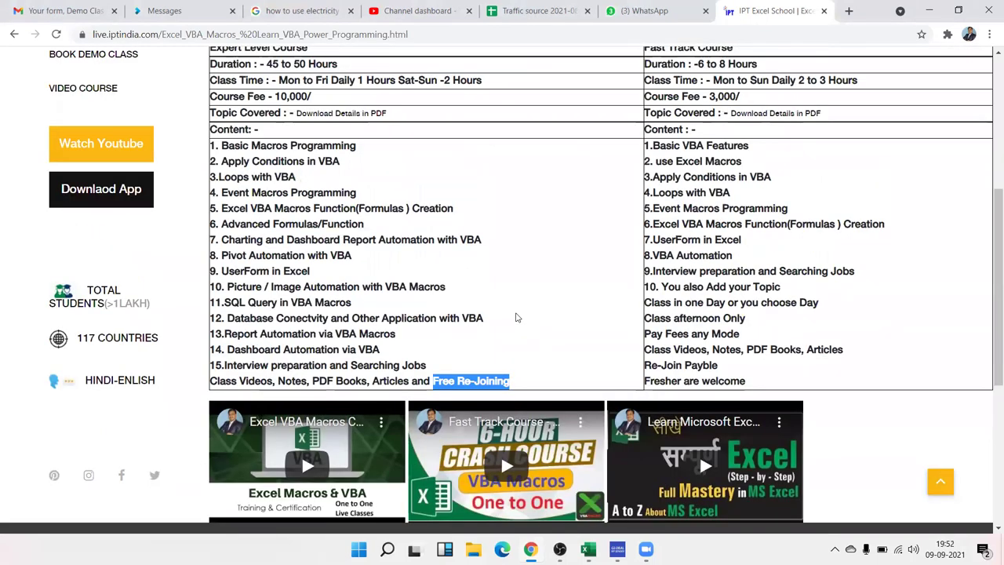
scroll(516, 316, up, 2)
scroll(516, 316, up, 1)
scroll(516, 316, up, 1)
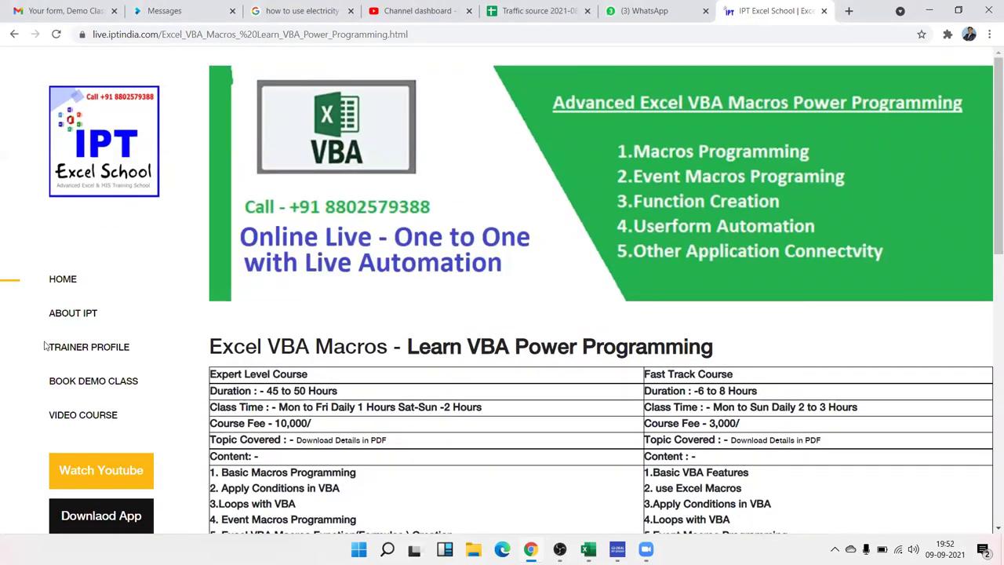
Open the VIDEO COURSE batches page, then load the Google Play listing in a new tab
click(72, 417)
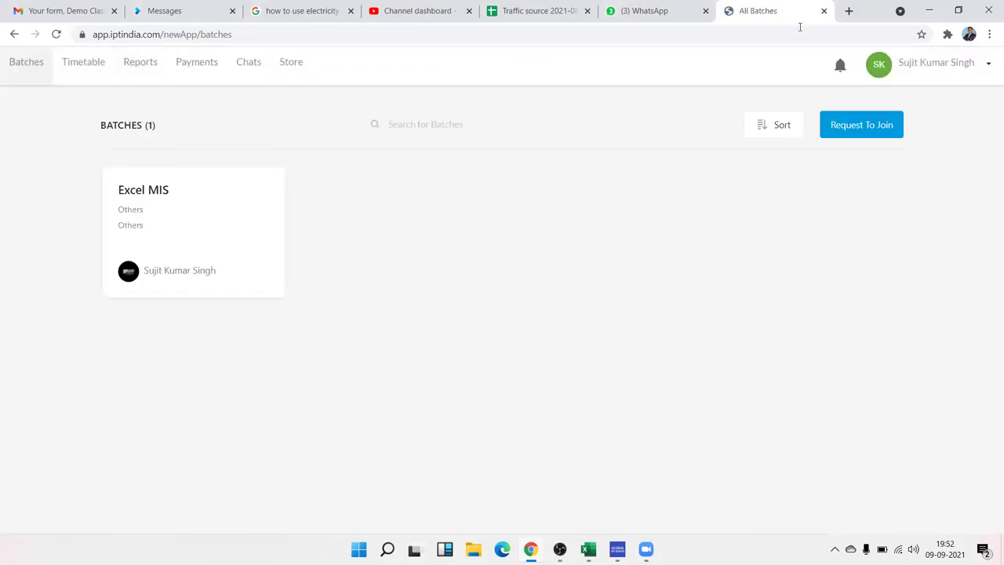
key(ctrl+t)
text(pl)
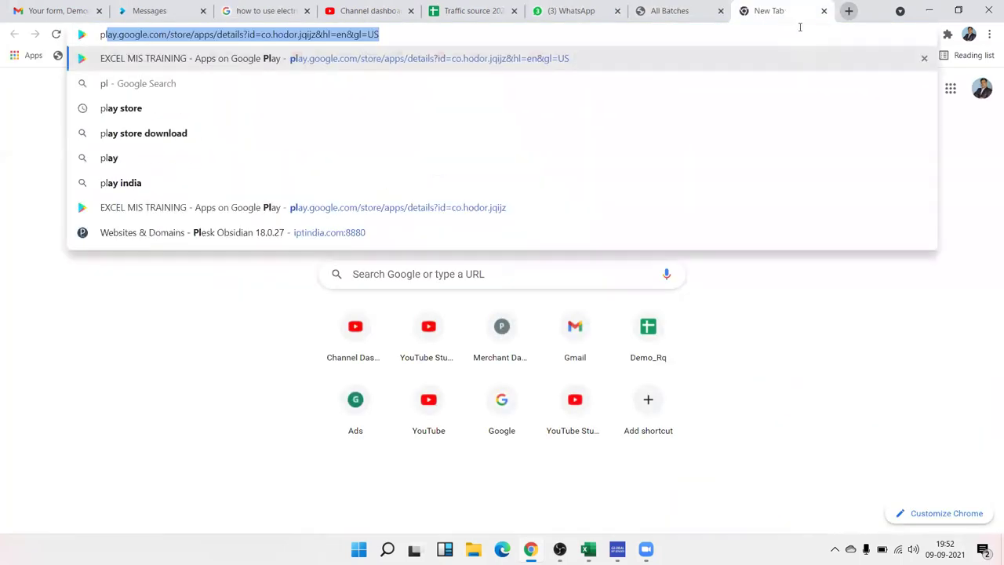
key(Return)
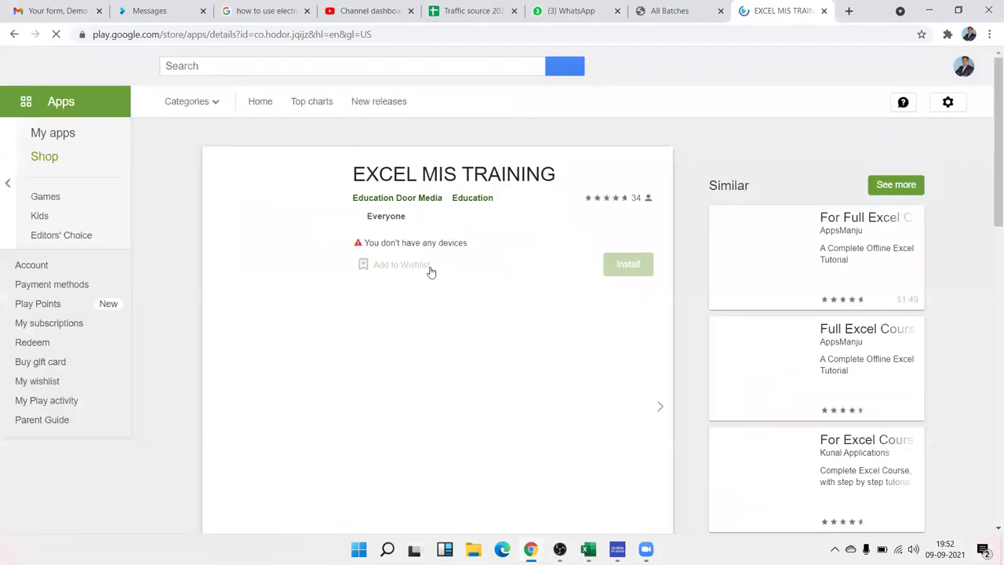
Highlight the EXCEL MIS TRAINING app title, then return to the All Batches tab
triple_click(425, 176)
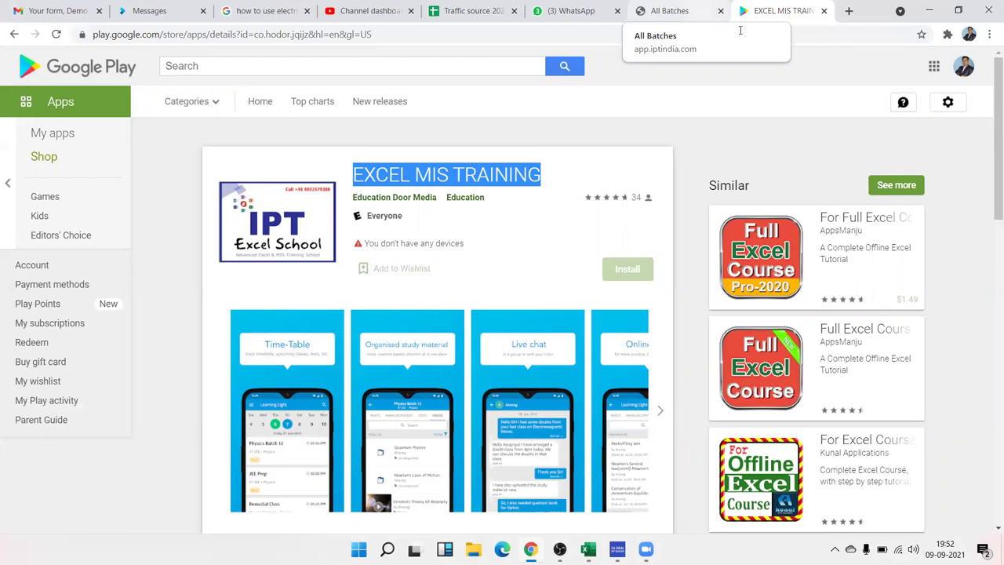
click(675, 11)
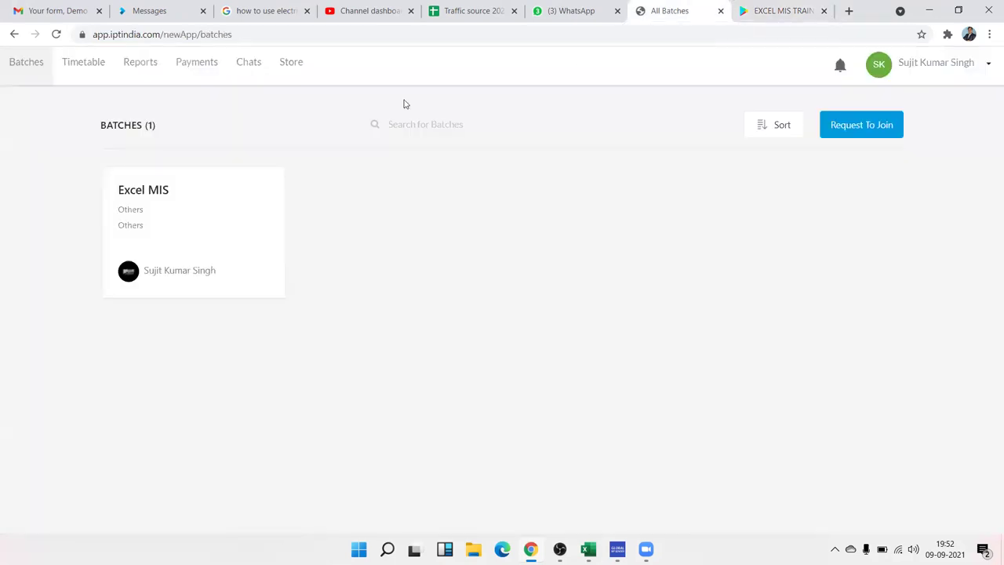
Open the EXCEL VBA MACROS POWER PROGRAMMING course from the Store and show its Content list
click(276, 68)
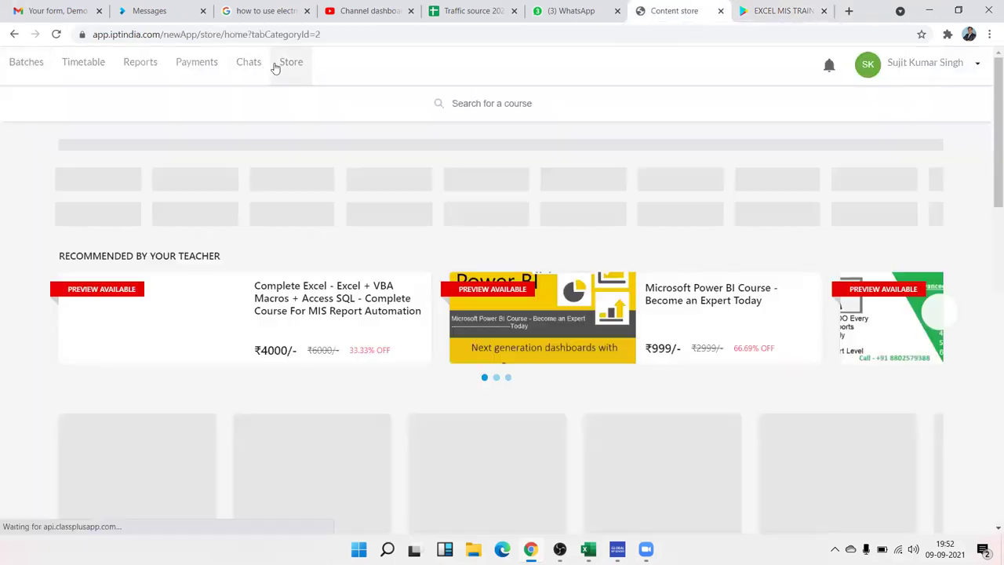
scroll(407, 314, down, 2)
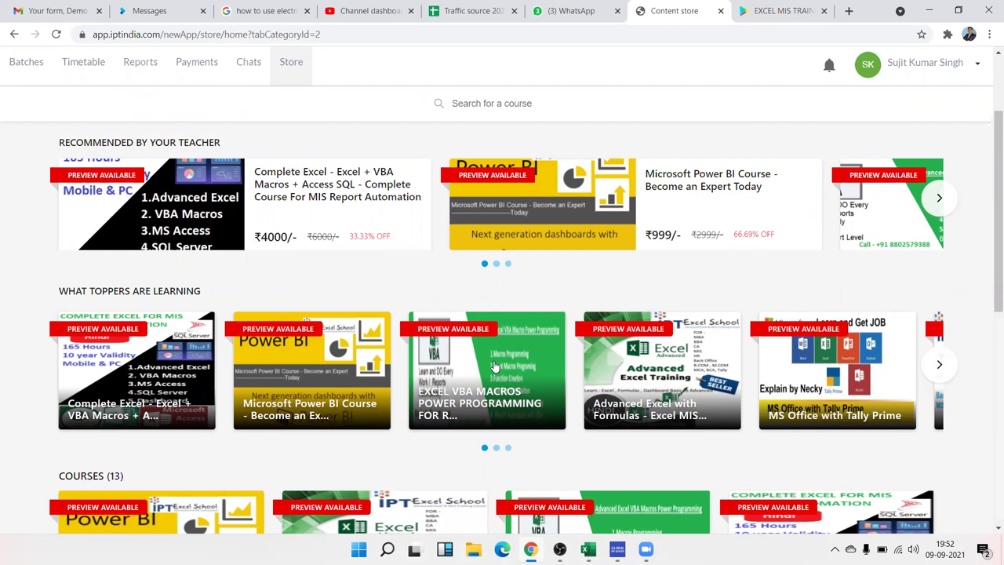
click(494, 367)
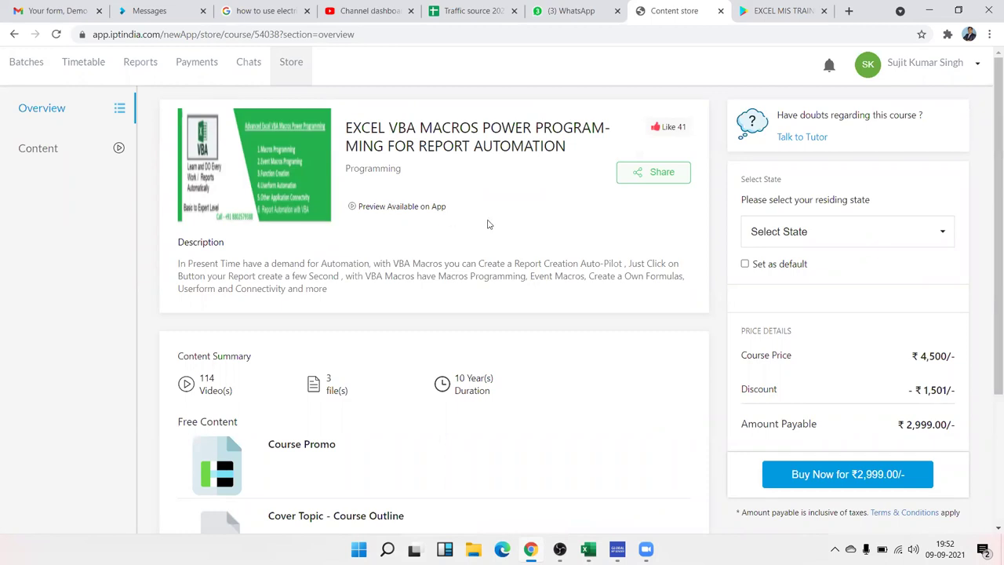
triple_click(463, 147)
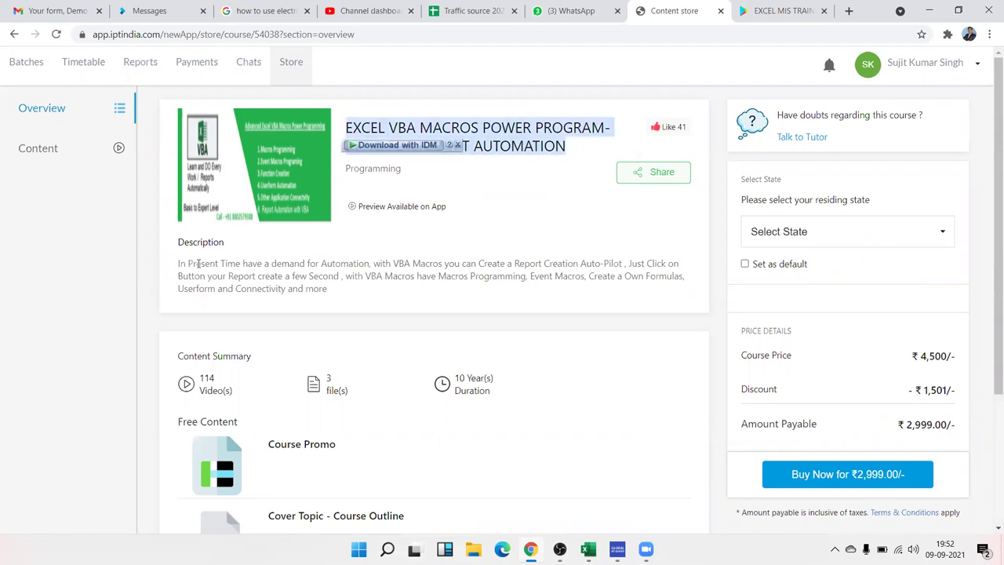
click(58, 156)
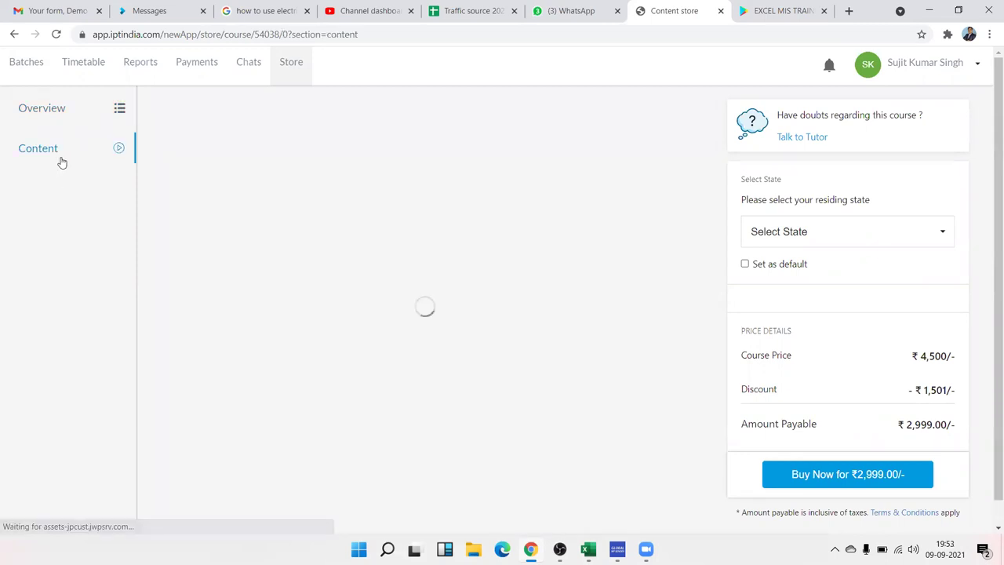
Open the VBA Programming folder under All VBA Macro Code Classes and browse its lesson videos
scroll(362, 246, down, 1)
click(223, 306)
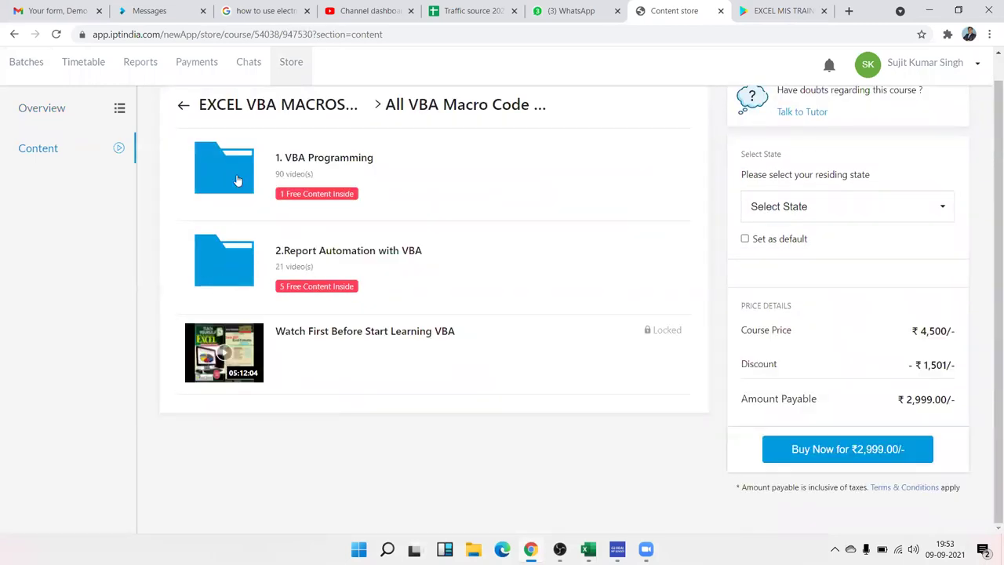
click(237, 180)
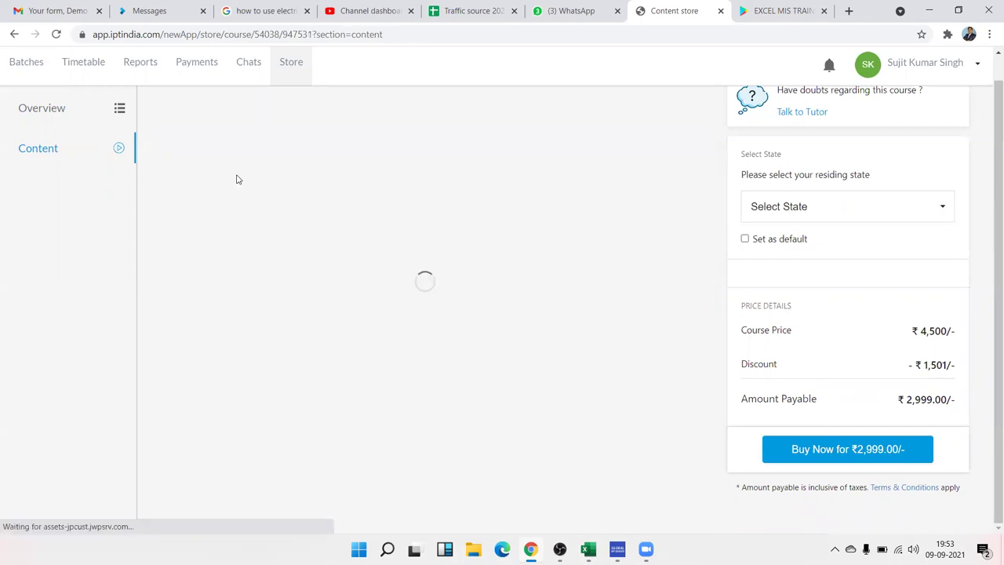
scroll(354, 240, up, 1)
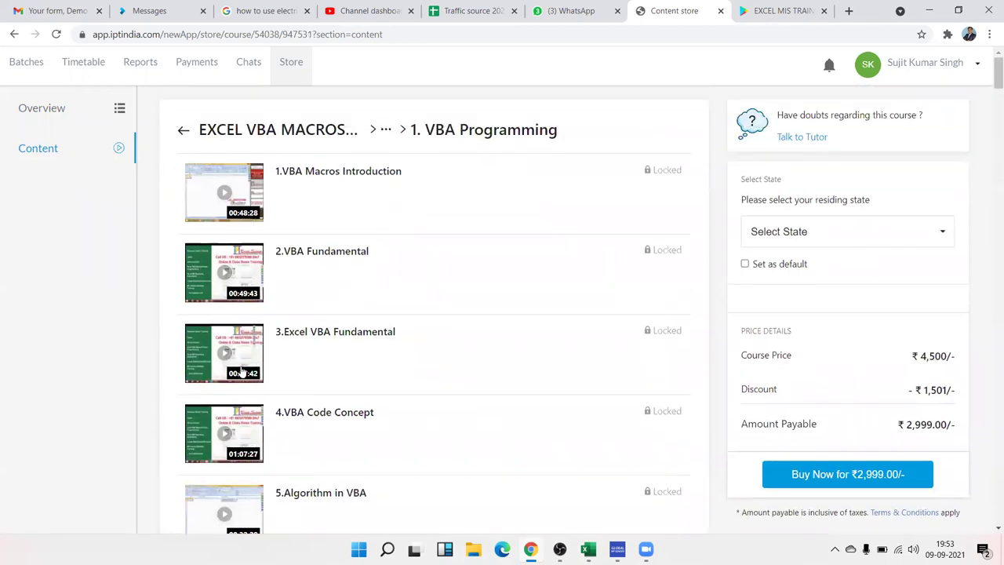
scroll(239, 420, down, 1)
scroll(239, 477, down, 2)
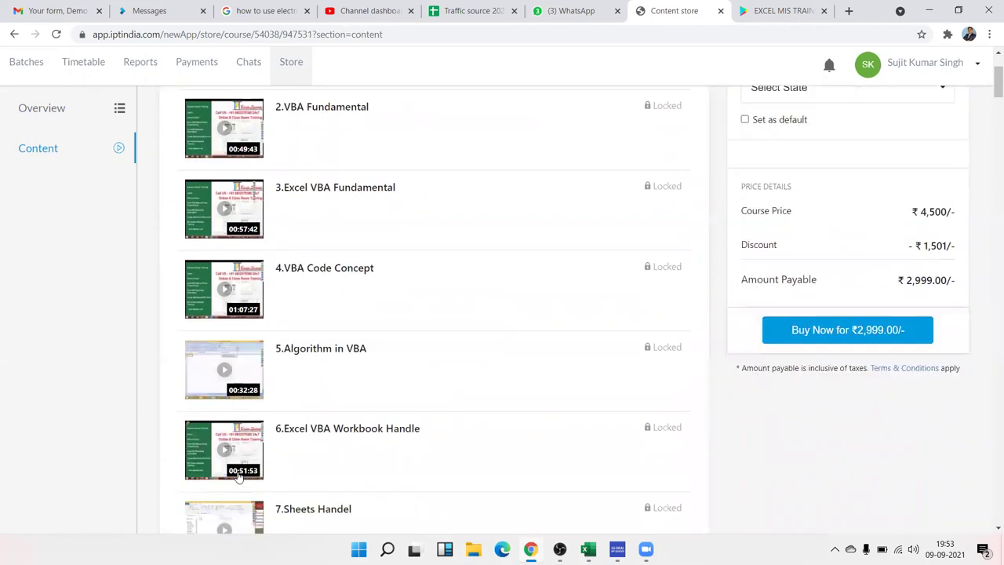
scroll(240, 470, down, 4)
scroll(241, 463, down, 3)
scroll(241, 455, down, 4)
scroll(244, 443, down, 5)
scroll(243, 443, up, 4)
scroll(243, 442, down, 2)
scroll(243, 442, down, 7)
scroll(243, 441, down, 4)
scroll(243, 441, down, 2)
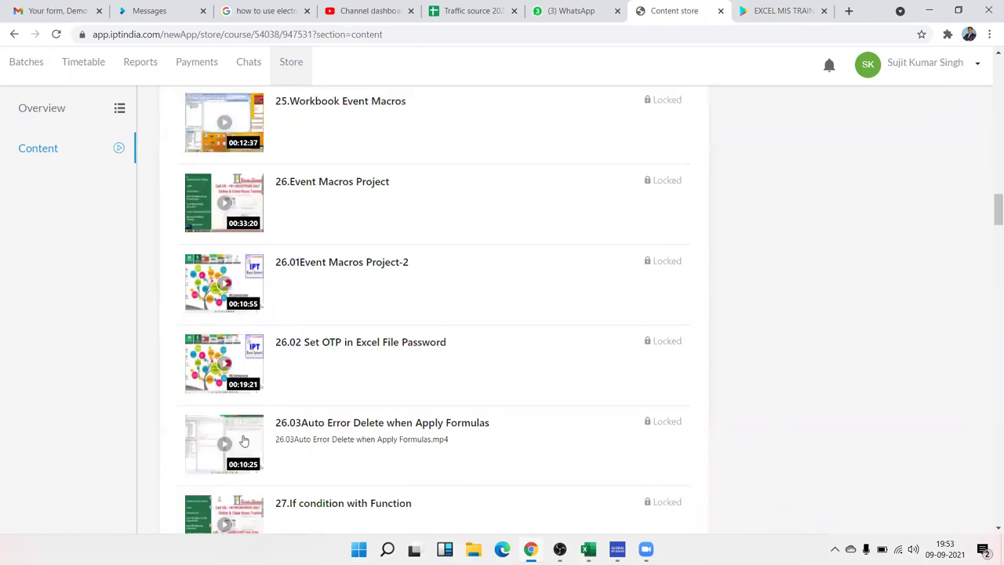
scroll(244, 440, down, 2)
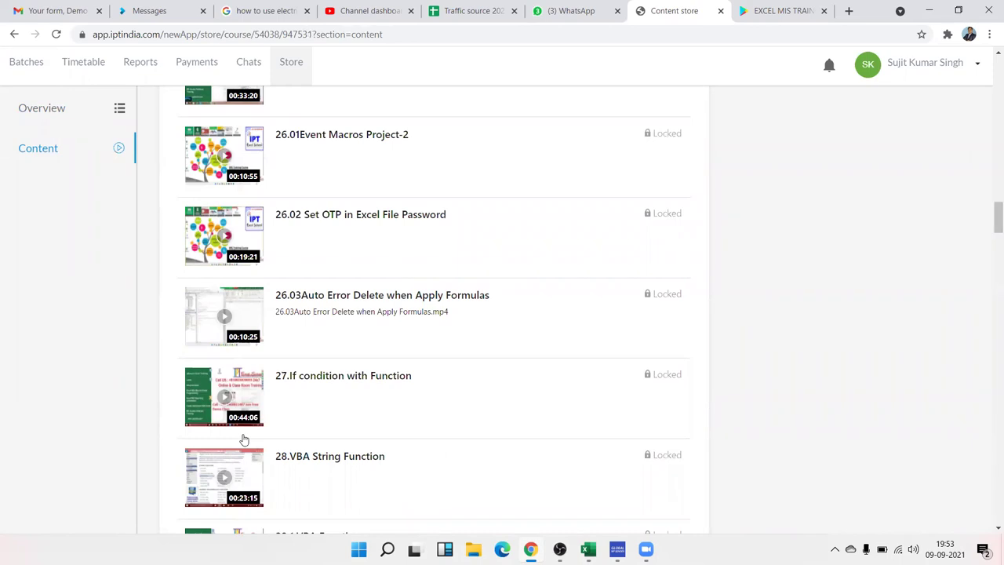
scroll(244, 441, up, 2)
scroll(275, 376, up, 1)
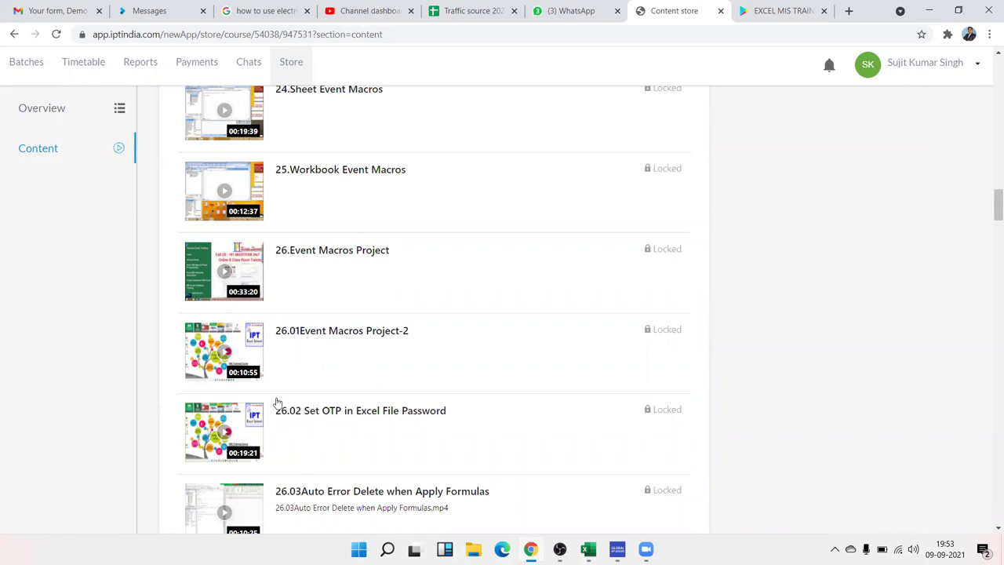
Go back two folder levels to the course overview showing 114 videos, 3 files and ₹2,999
key(super+d)
key(super+d)
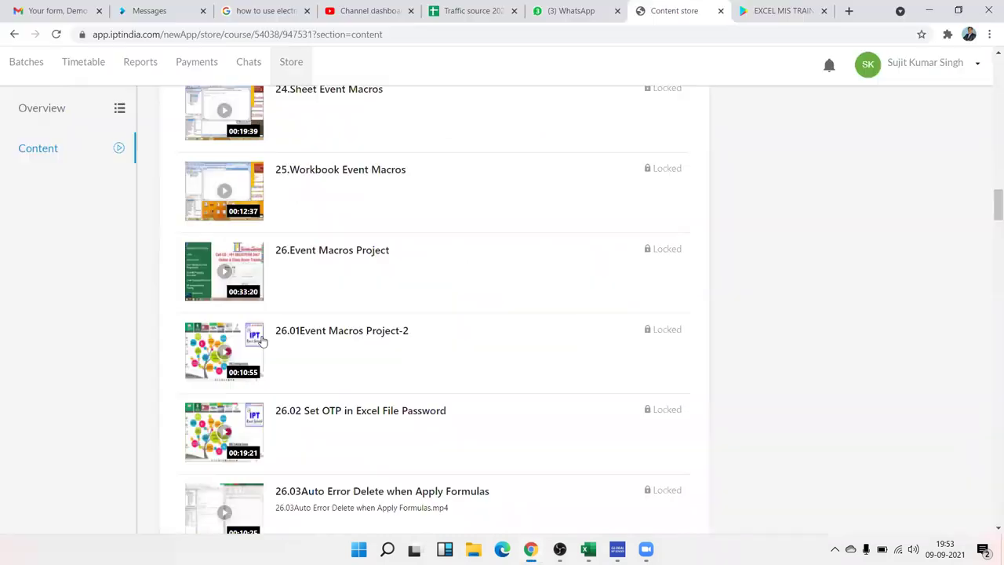
scroll(218, 260, up, 1)
scroll(218, 260, up, 3)
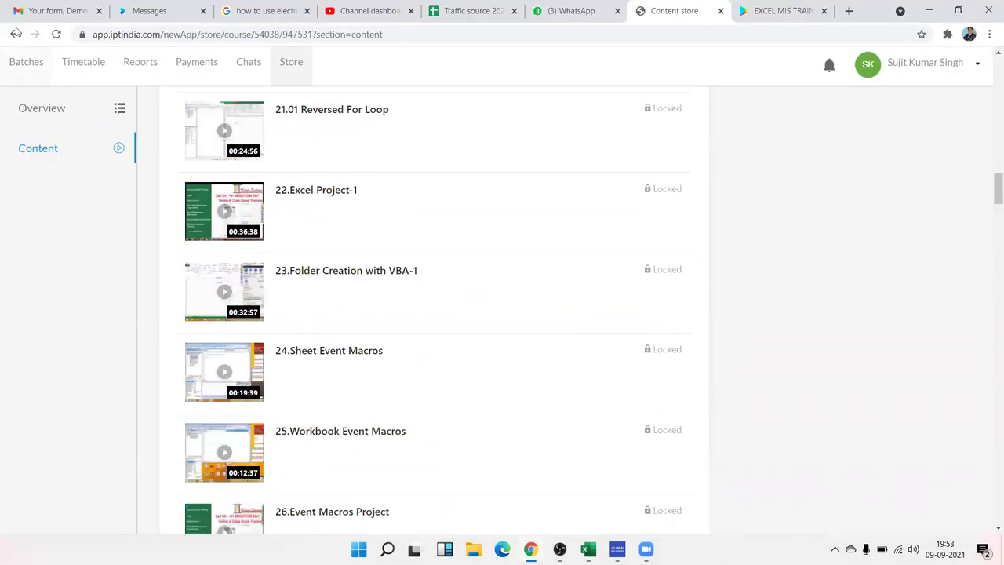
click(14, 33)
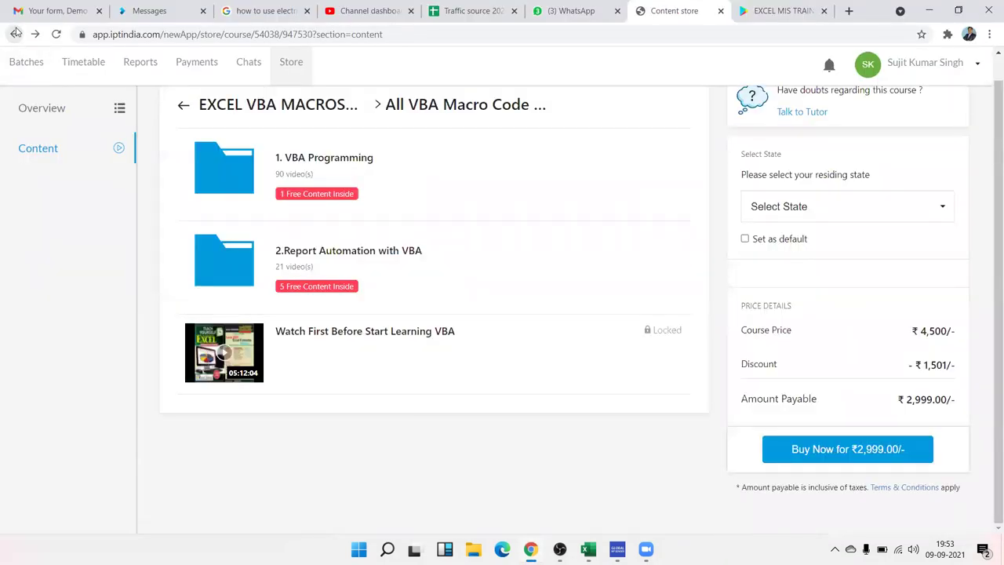
click(14, 33)
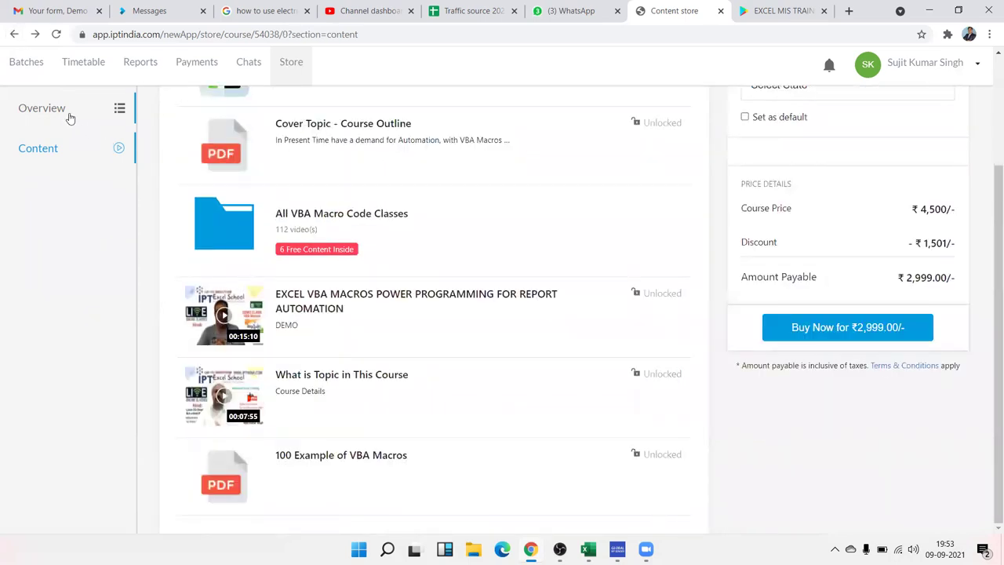
click(69, 116)
scroll(444, 366, down, 3)
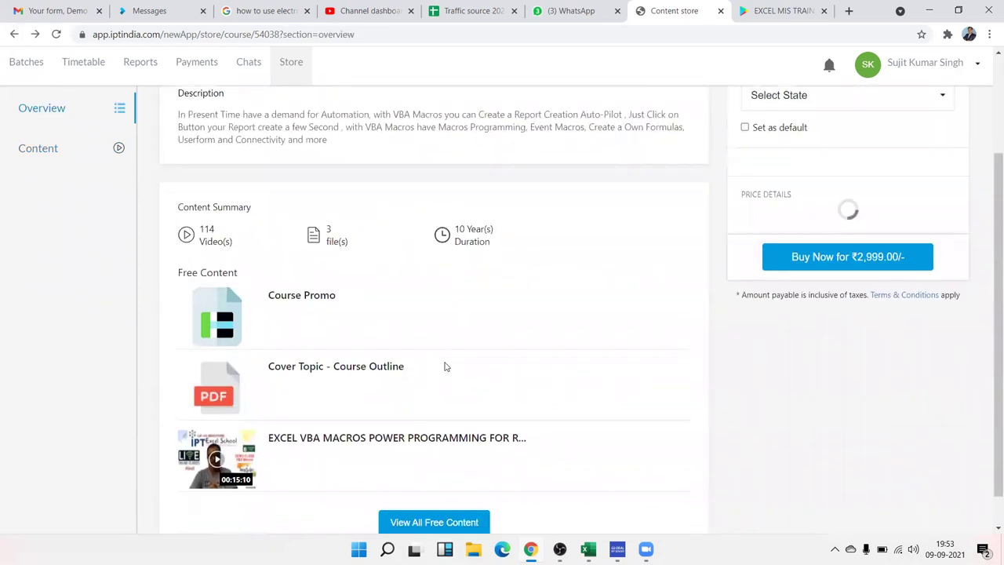
scroll(445, 366, up, 3)
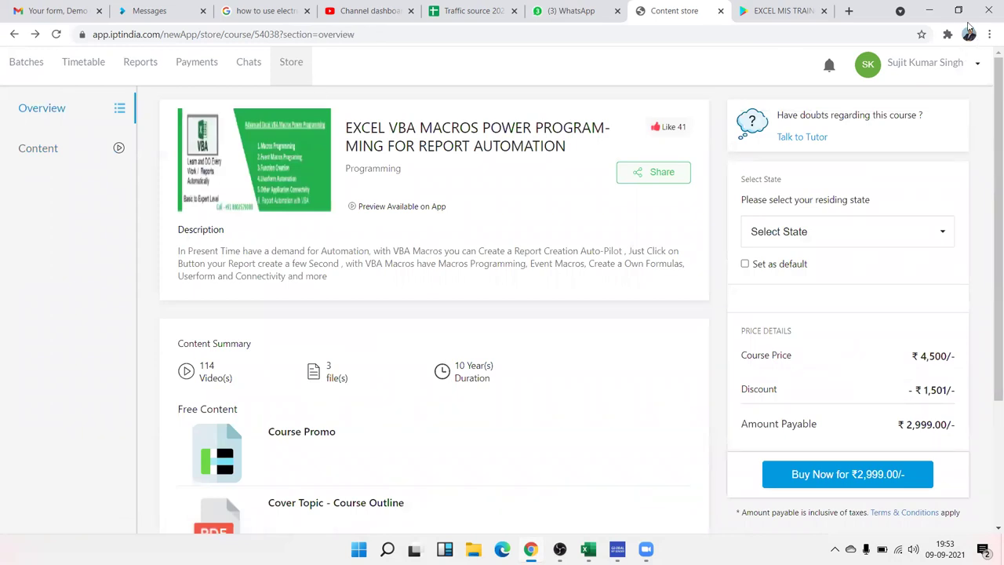
Briefly minimize and restore the browser, then return from the course overview to the IPT India Store home
click(929, 10)
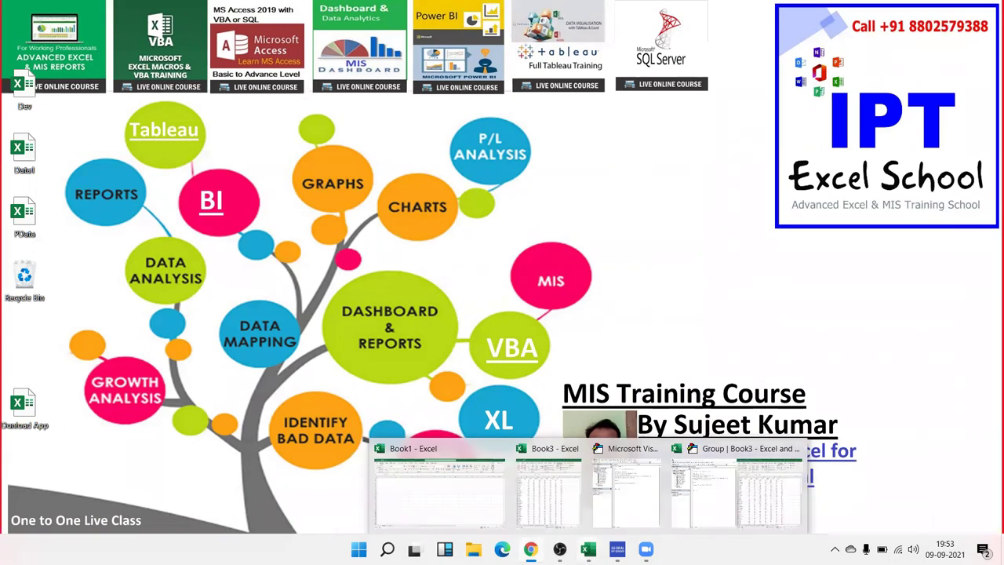
click(530, 548)
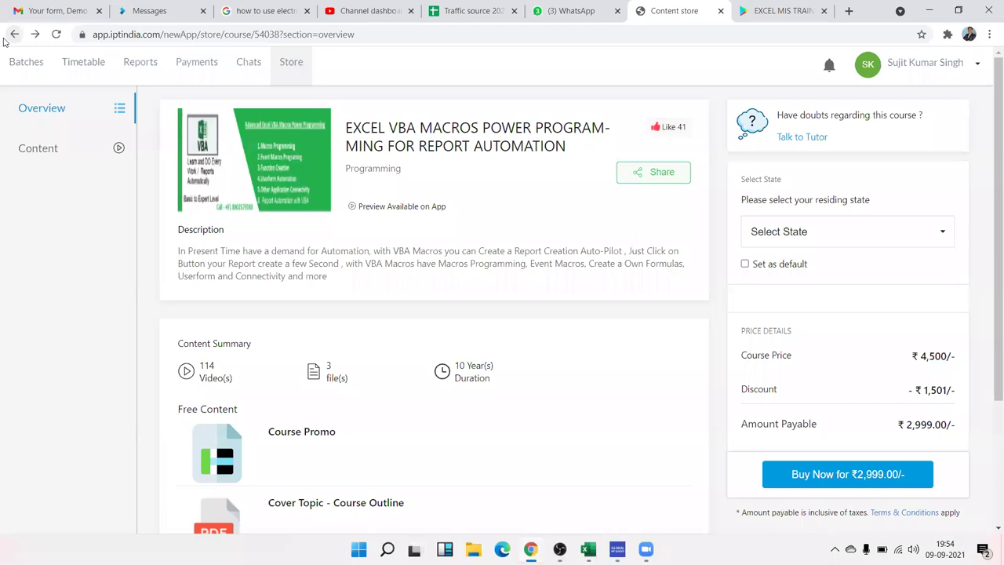
click(13, 35)
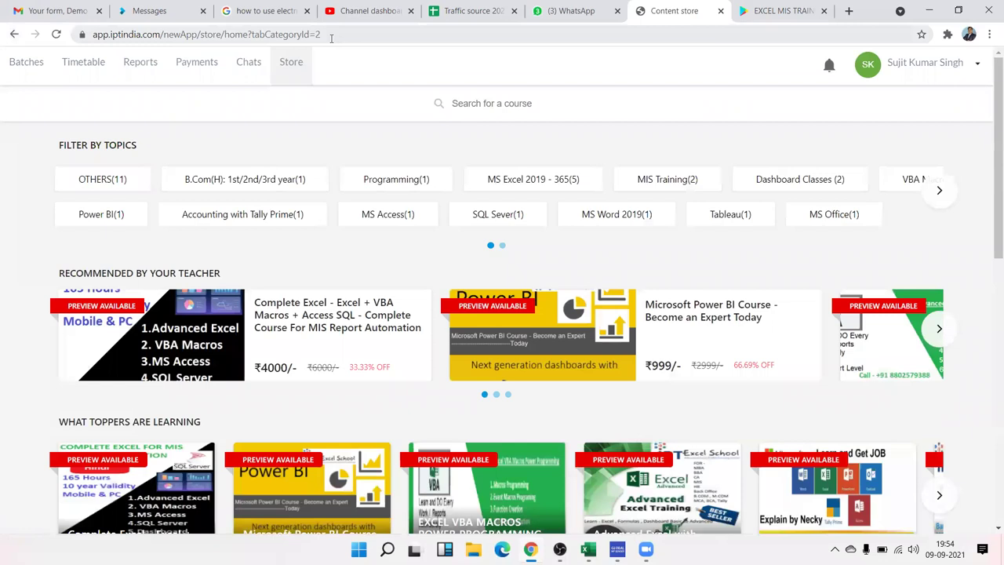
Go to iptindia.com and open its Live Class course catalogue
click(331, 36)
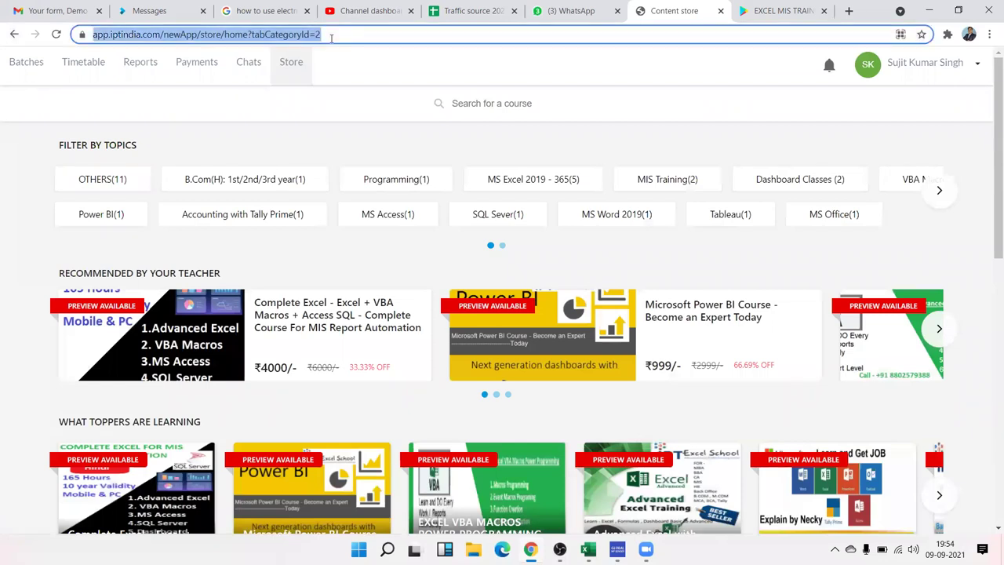
text(ip)
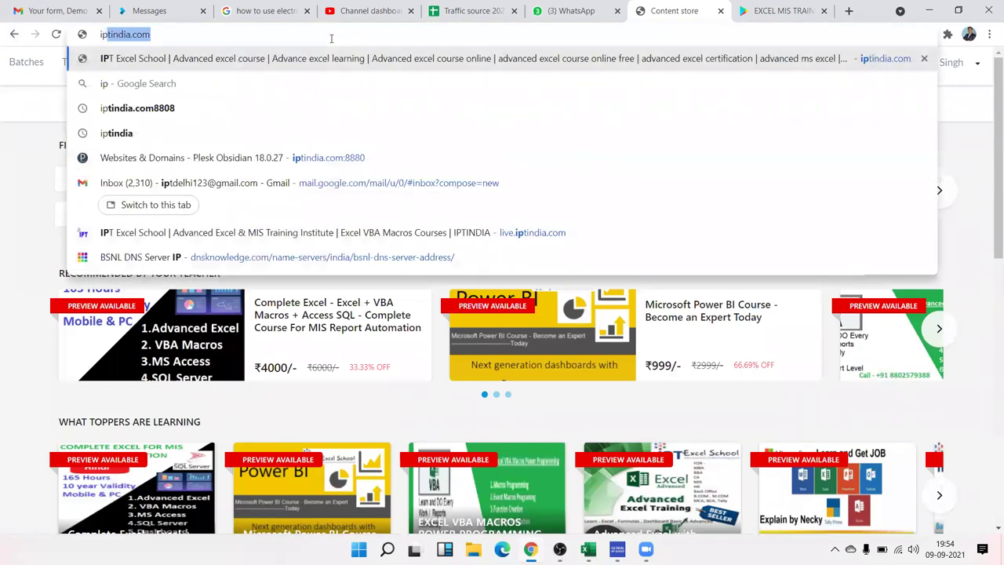
key(Return)
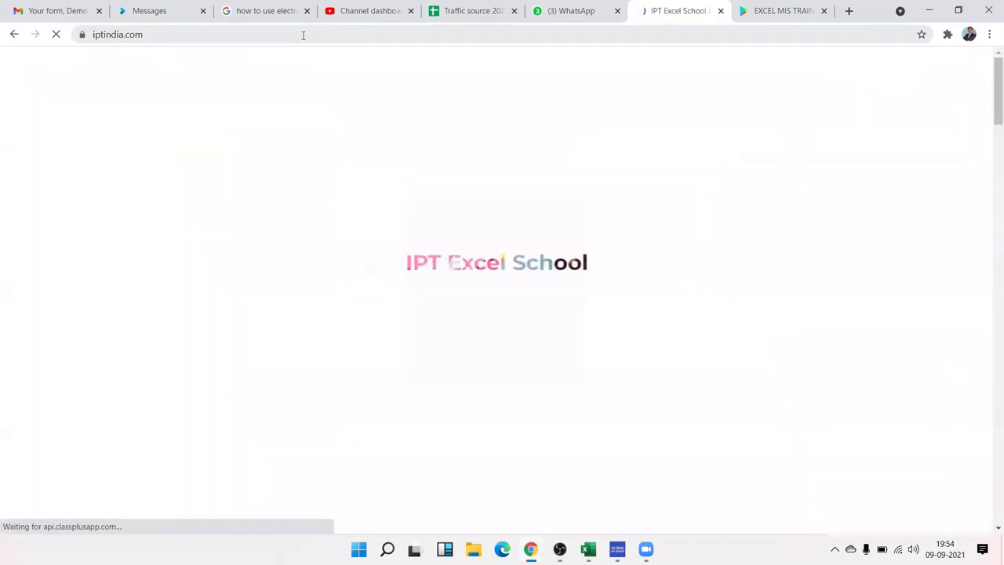
scroll(102, 314, down, 2)
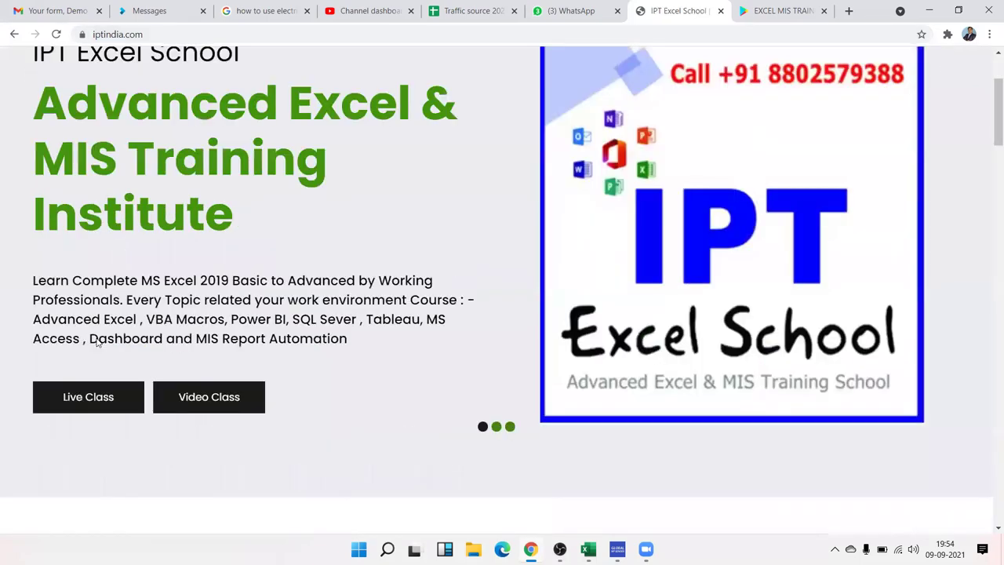
scroll(103, 304, down, 2)
click(104, 298)
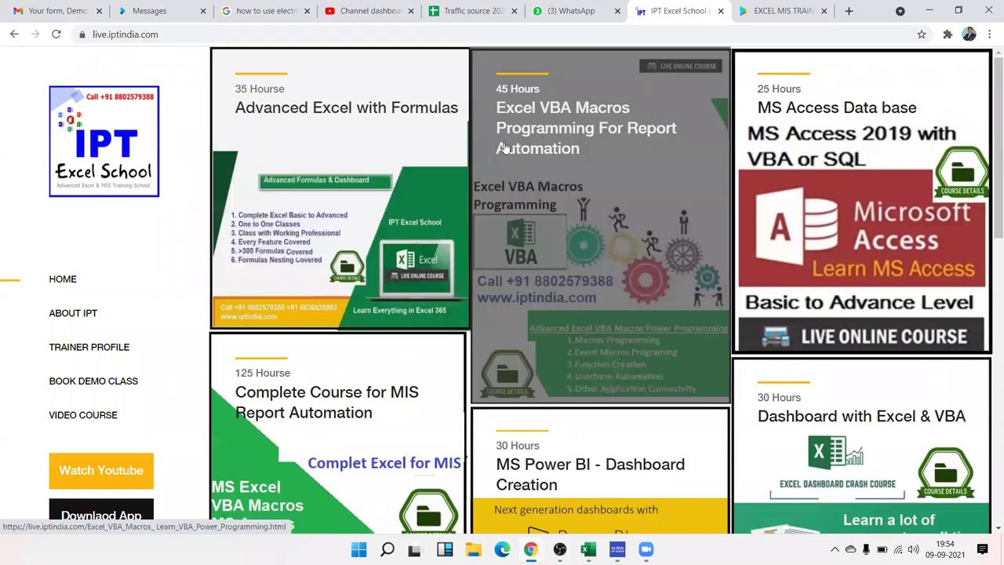
scroll(455, 211, down, 3)
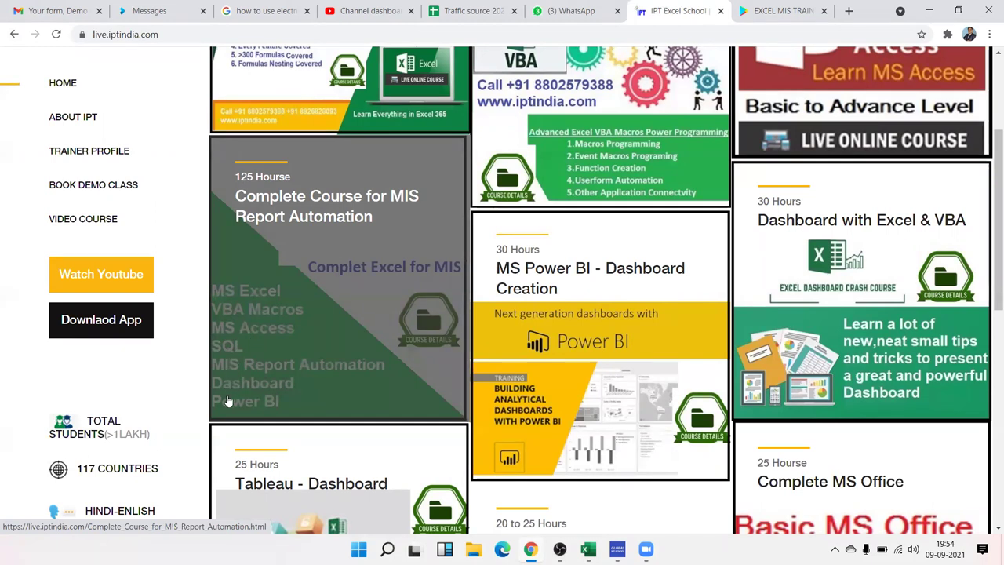
Open the Complete Course for MIS Report Automation page and review its content and Expert/Fast Track pricing
click(307, 340)
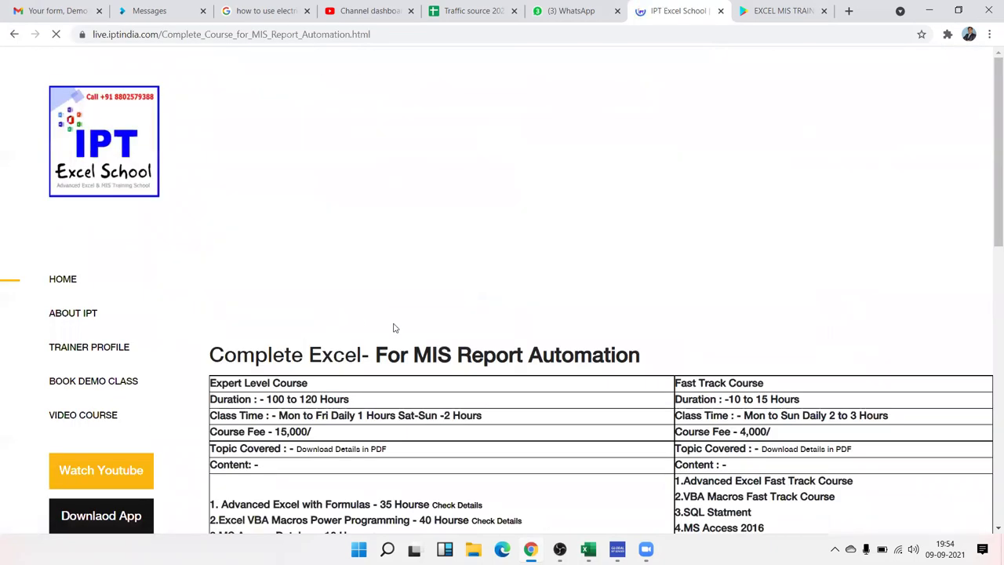
scroll(395, 328, down, 3)
scroll(395, 327, up, 3)
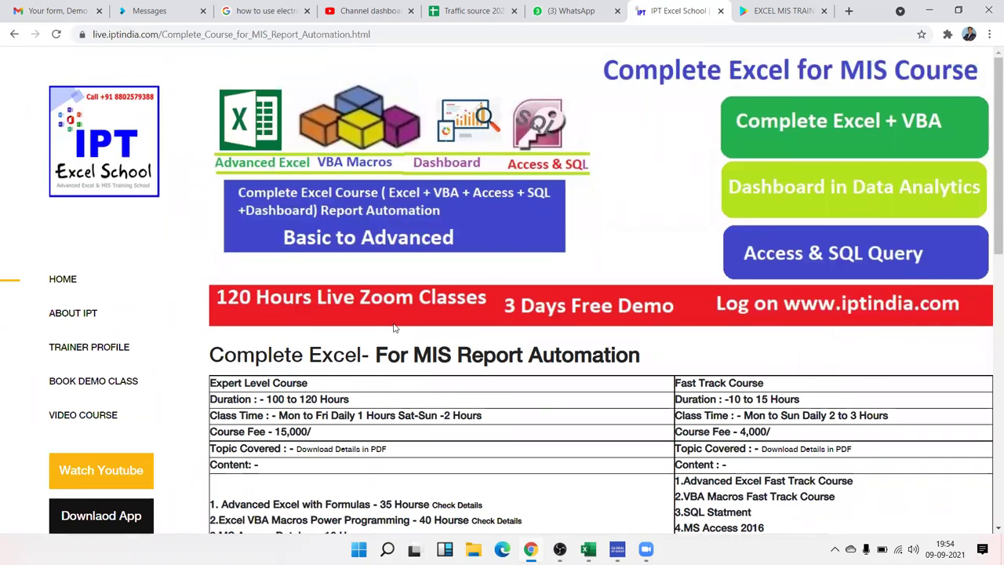
scroll(394, 328, down, 4)
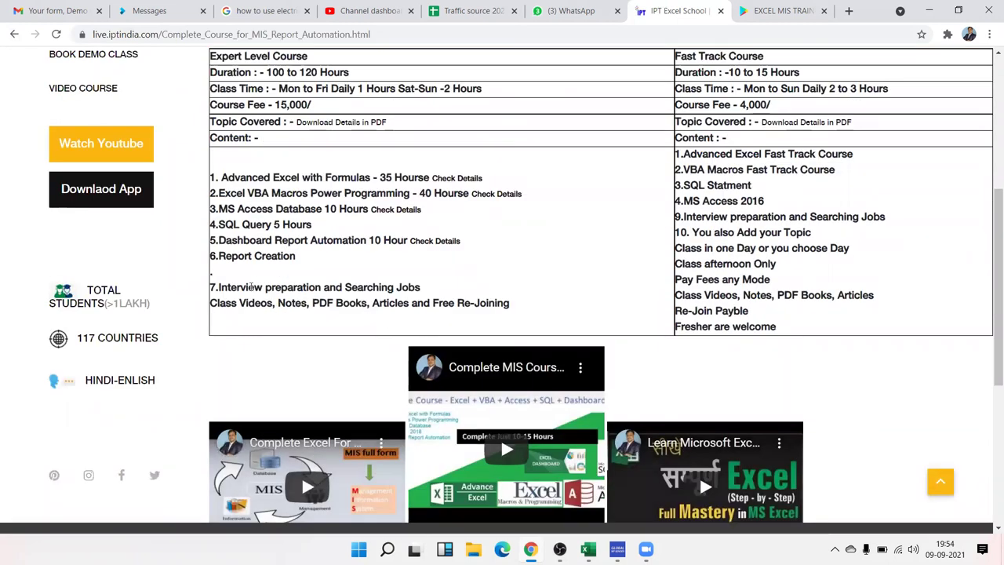
double_click(264, 263)
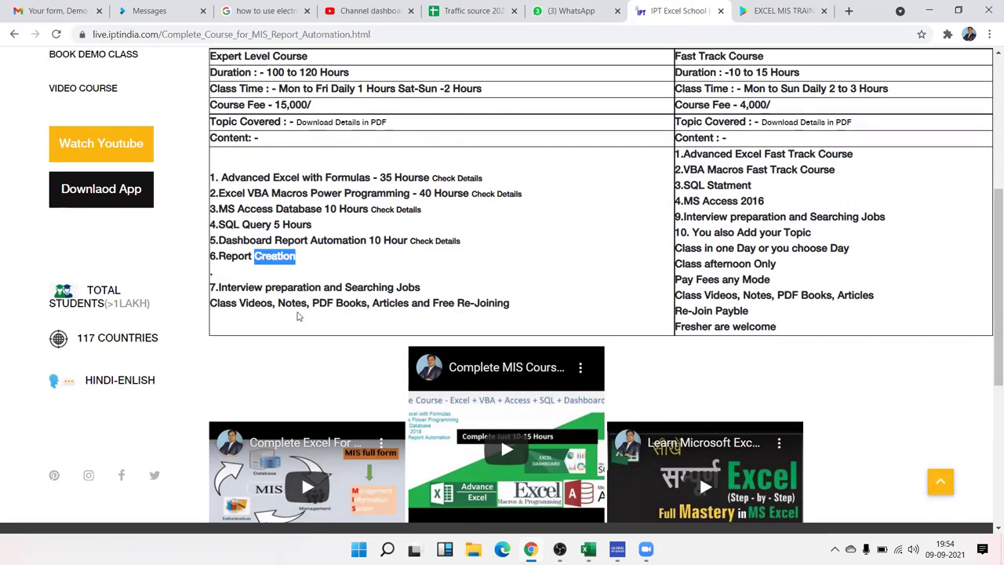
click(300, 317)
scroll(298, 306, up, 2)
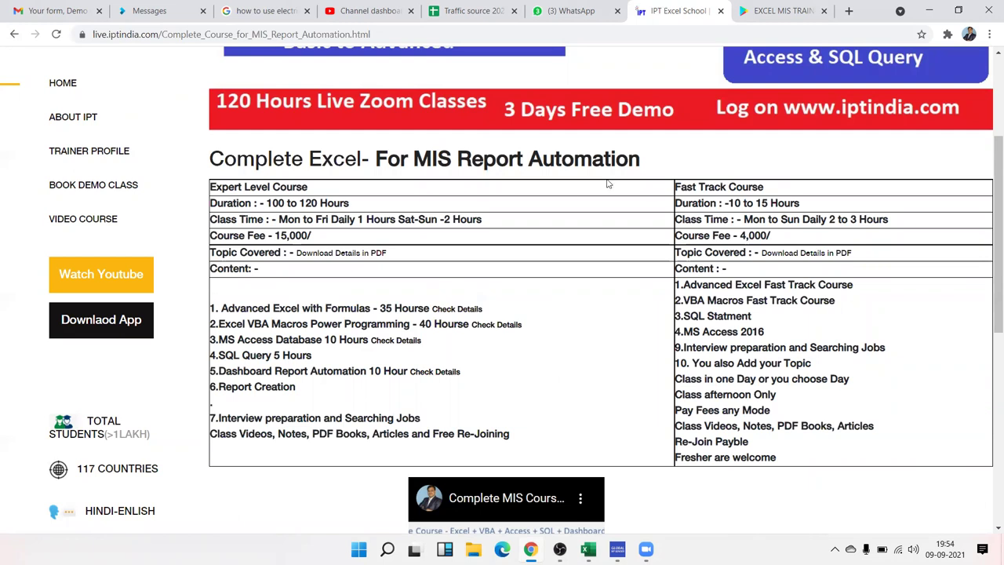
scroll(323, 241, up, 3)
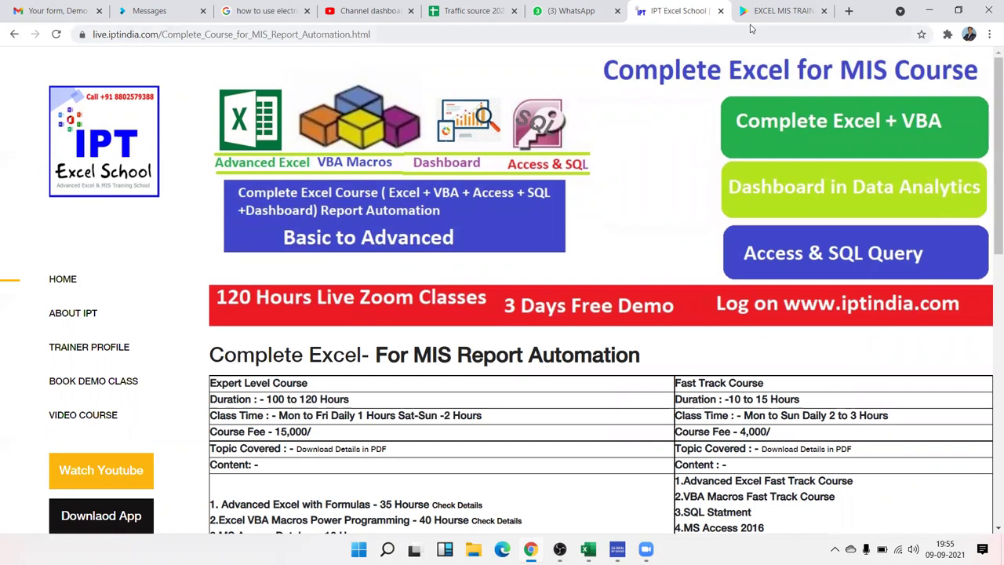
Close the IPT Excel School tab to reveal the EXCEL MIS TRAINING Google Play listing
click(720, 10)
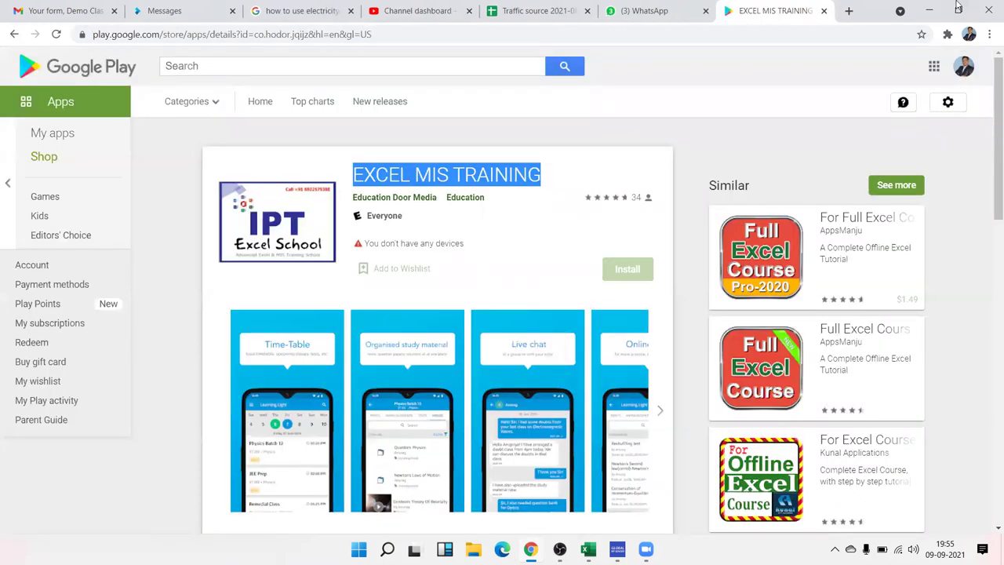